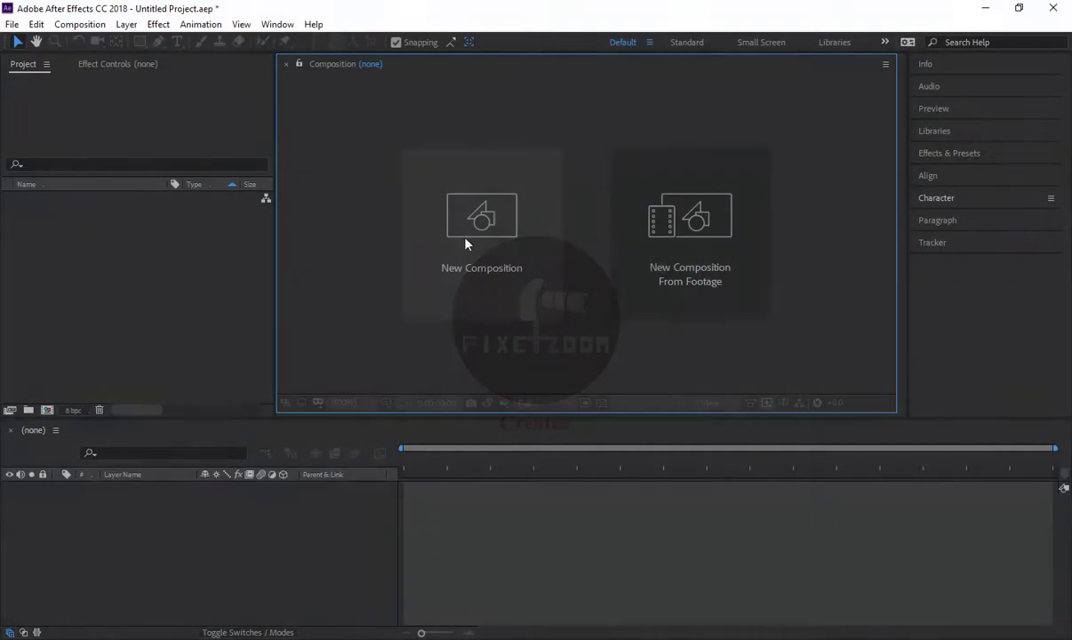
Step: Create a new composition, Comp 1, with a 30-second duration
click(465, 242)
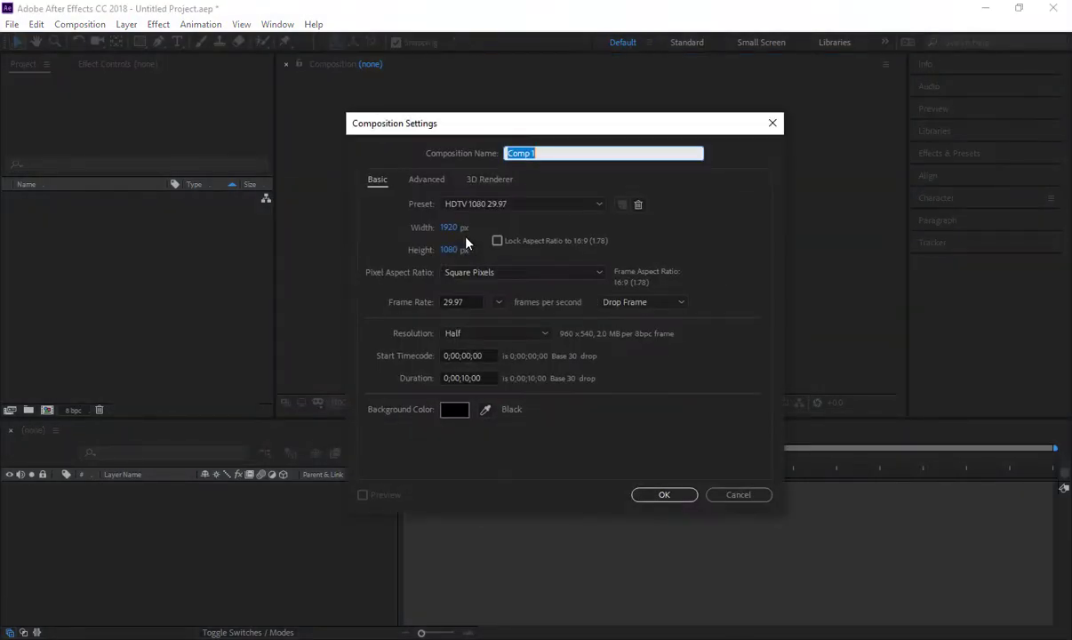
click(444, 378)
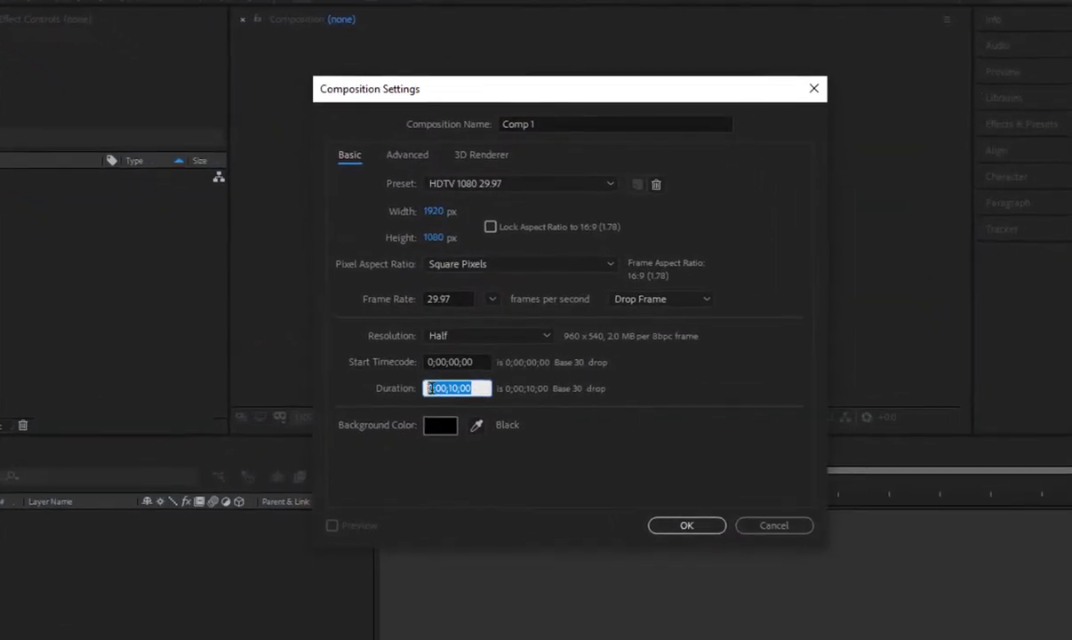
text(3000)
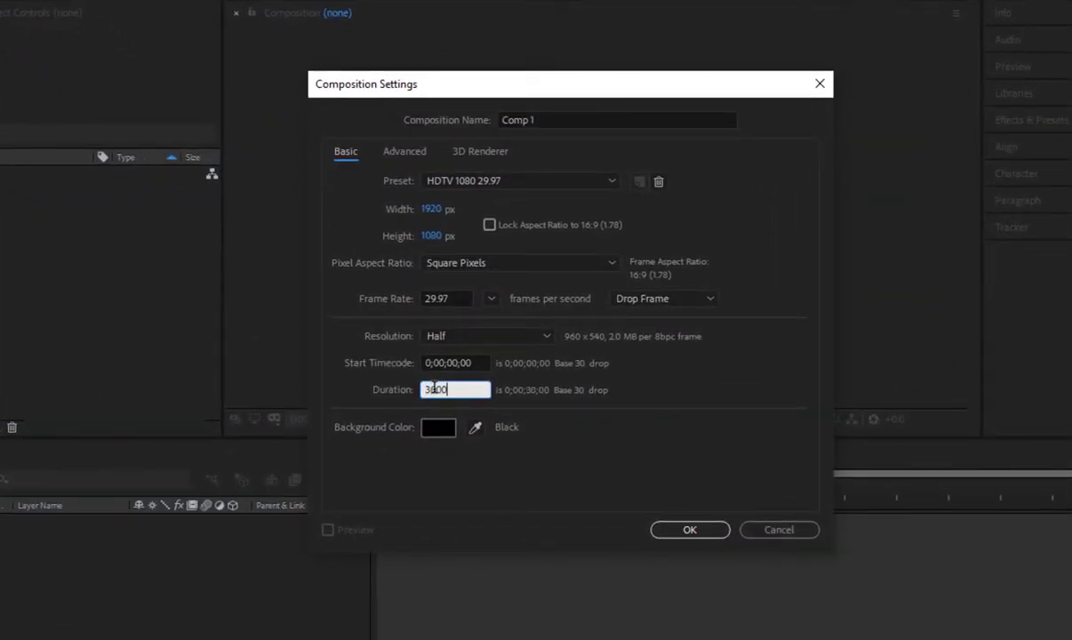
click(691, 531)
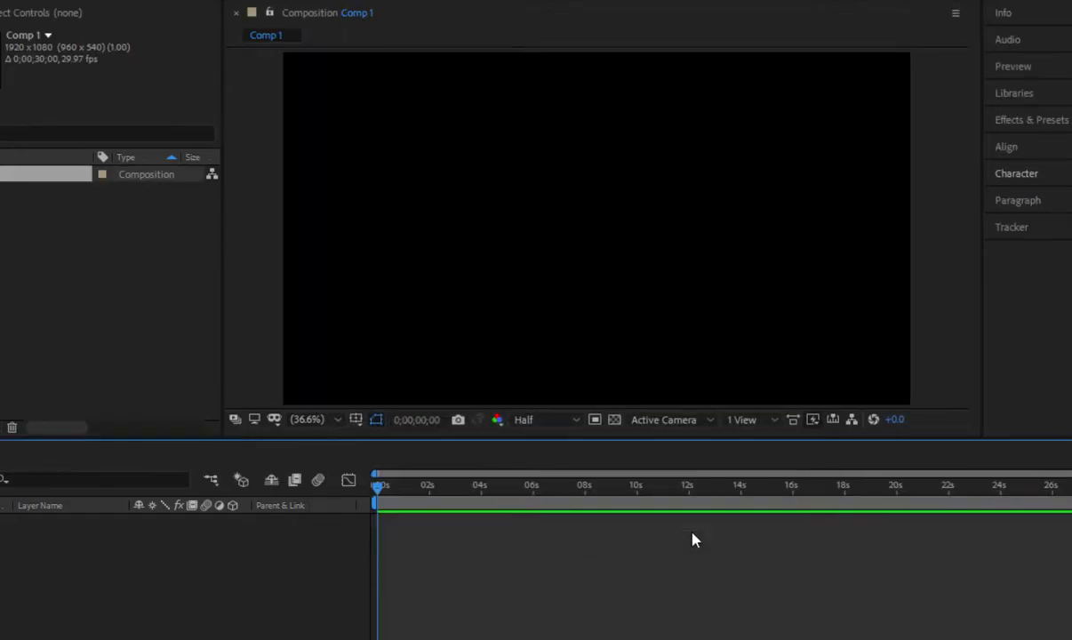
Step: Add a shape layer with a white circle centred vertically, then import the Indian Walk MP3
click(119, 19)
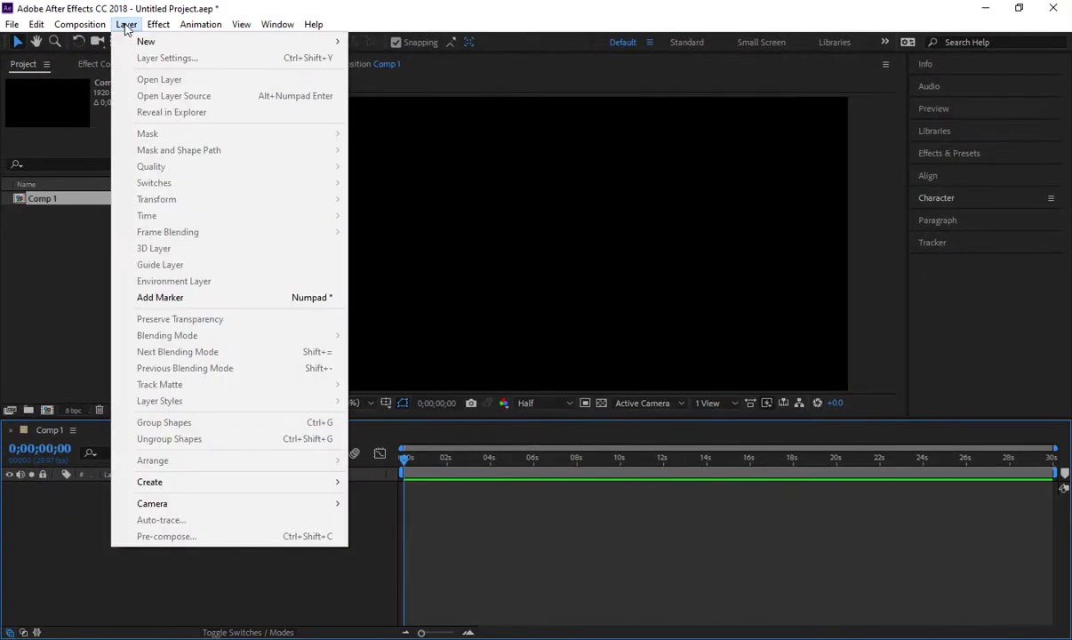
mouse_move(184, 42)
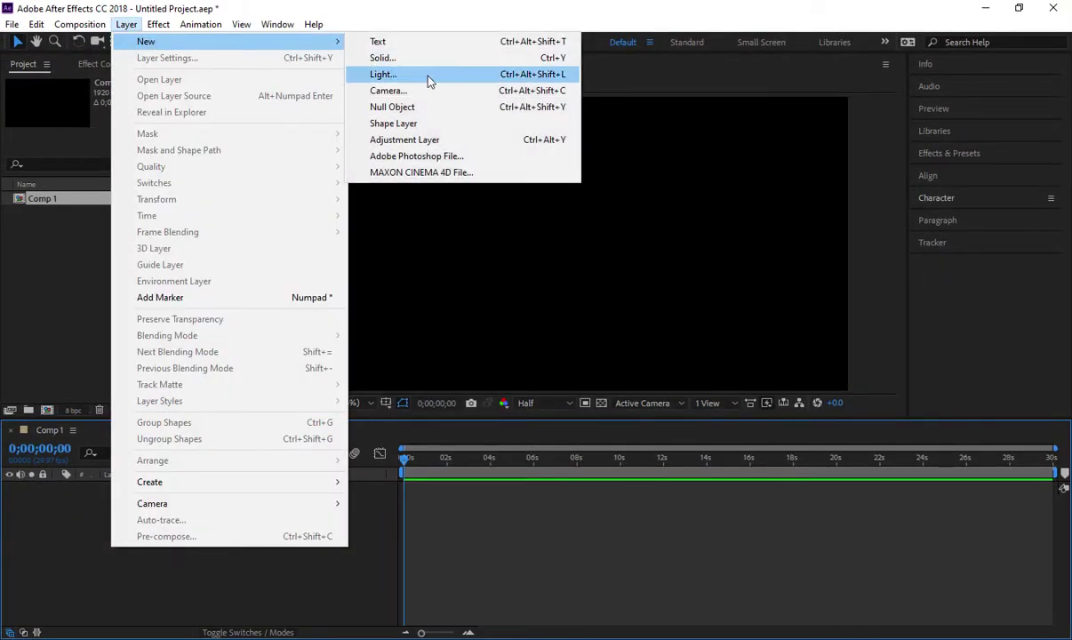
click(409, 124)
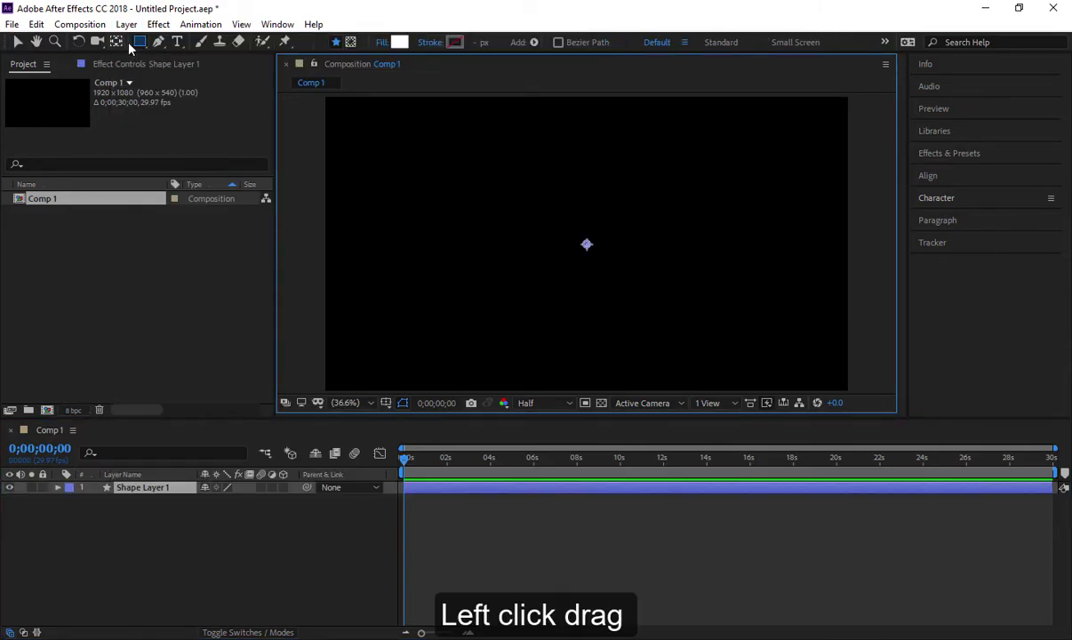
drag(139, 42, 196, 80)
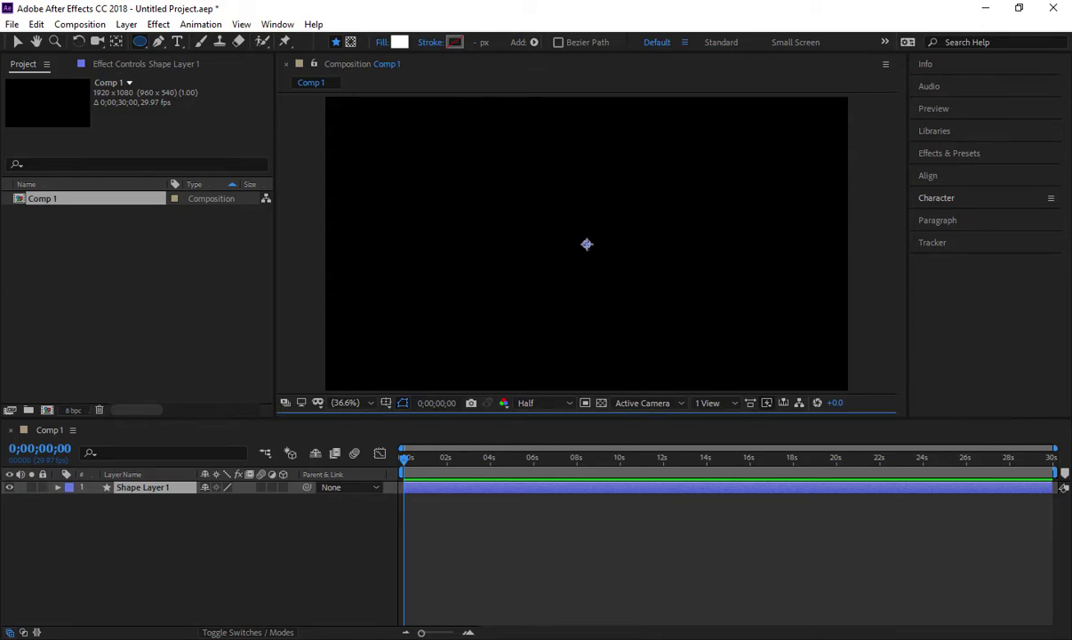
drag(587, 243, 629, 286)
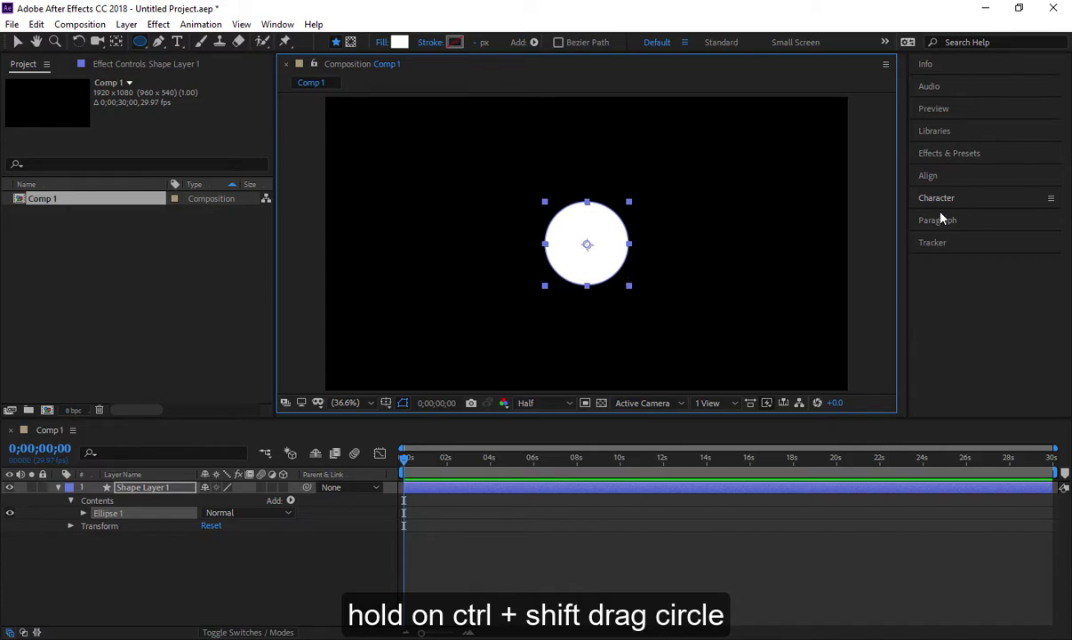
click(940, 181)
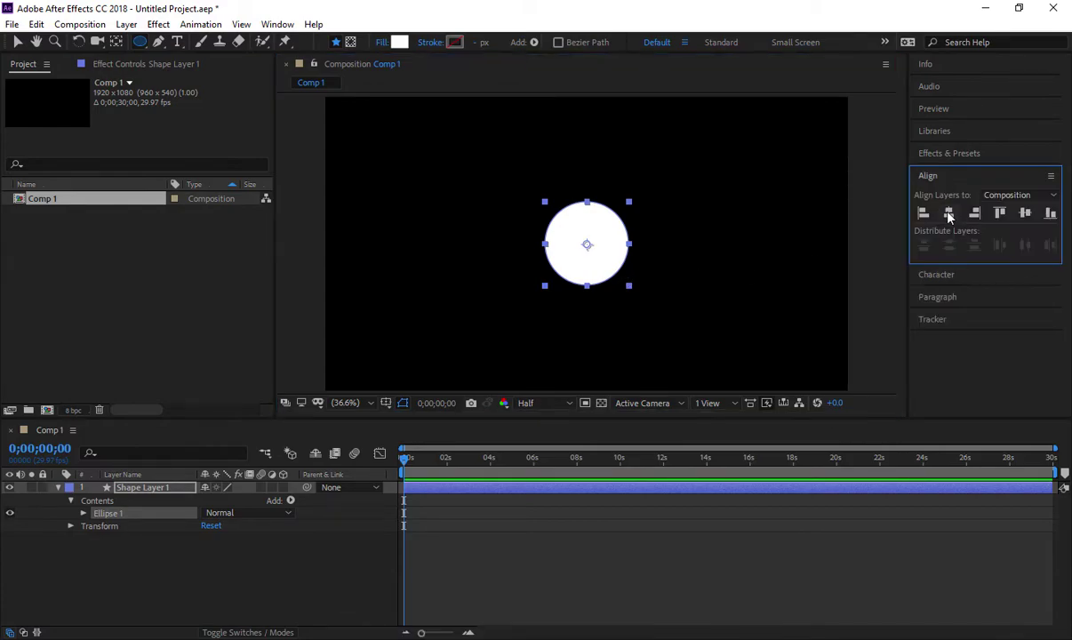
click(1025, 214)
drag(603, 604, 122, 524)
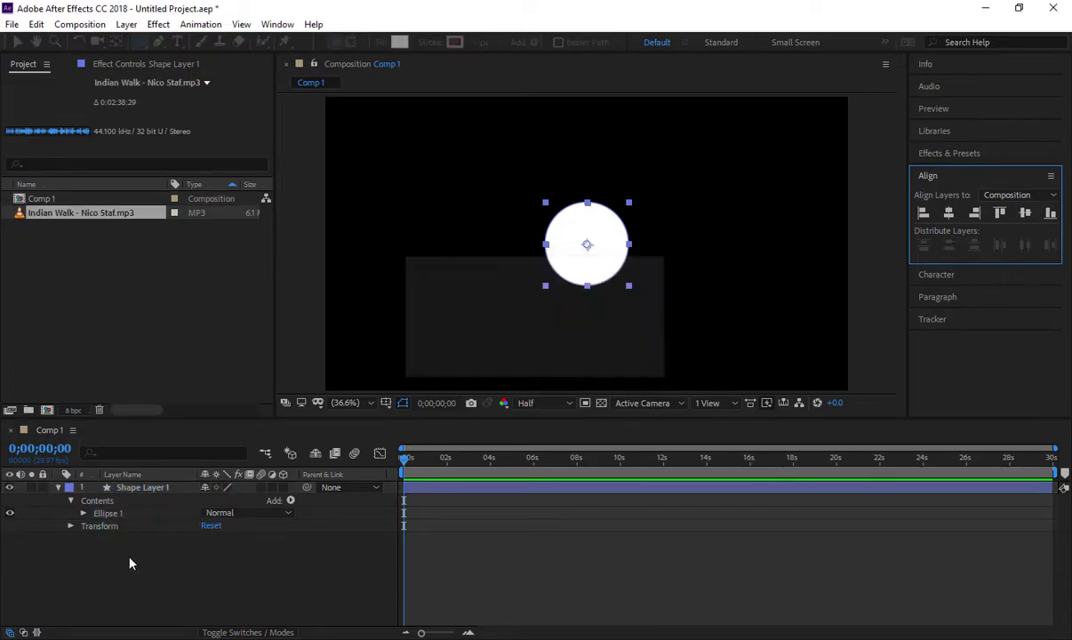
Step: Place the MP3 below Shape Layer 1 and convert its audio to keyframes, showing the channel effects
drag(151, 488, 153, 542)
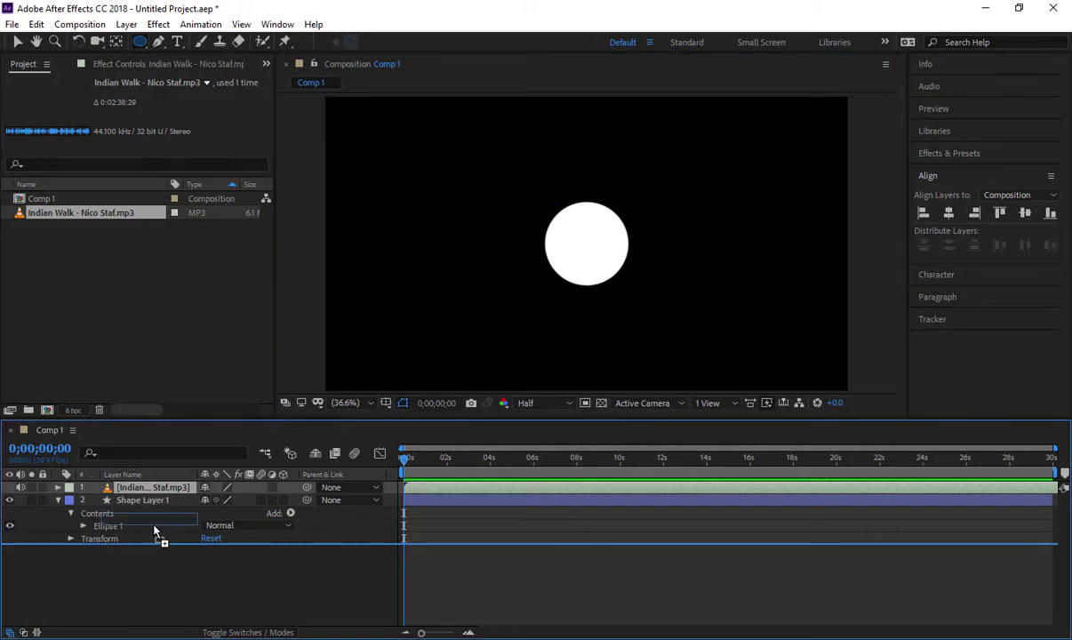
right_click(150, 544)
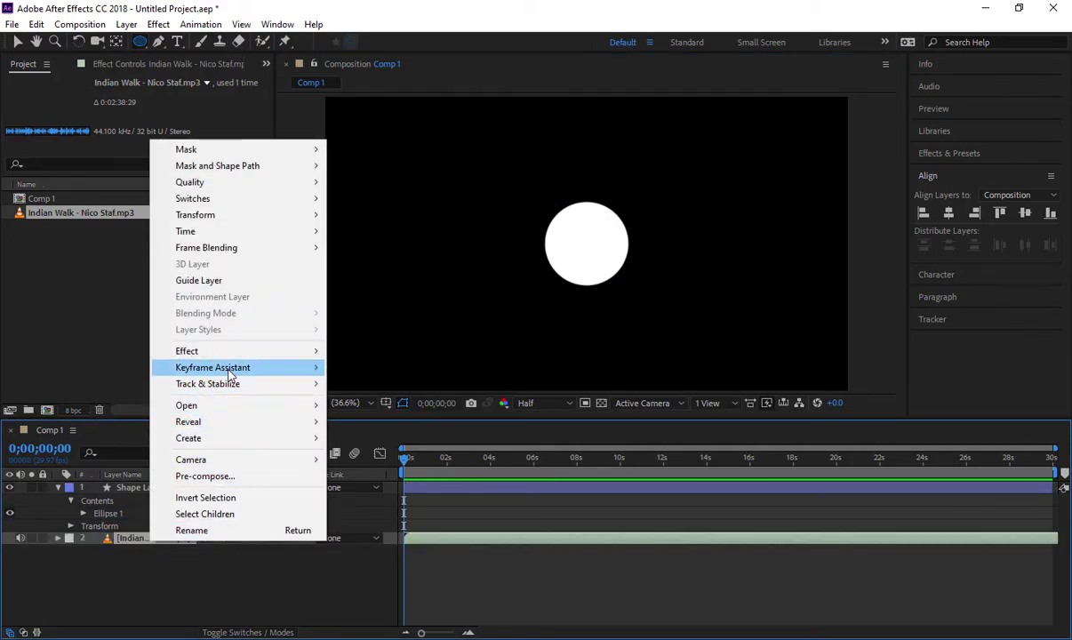
mouse_move(233, 367)
click(388, 369)
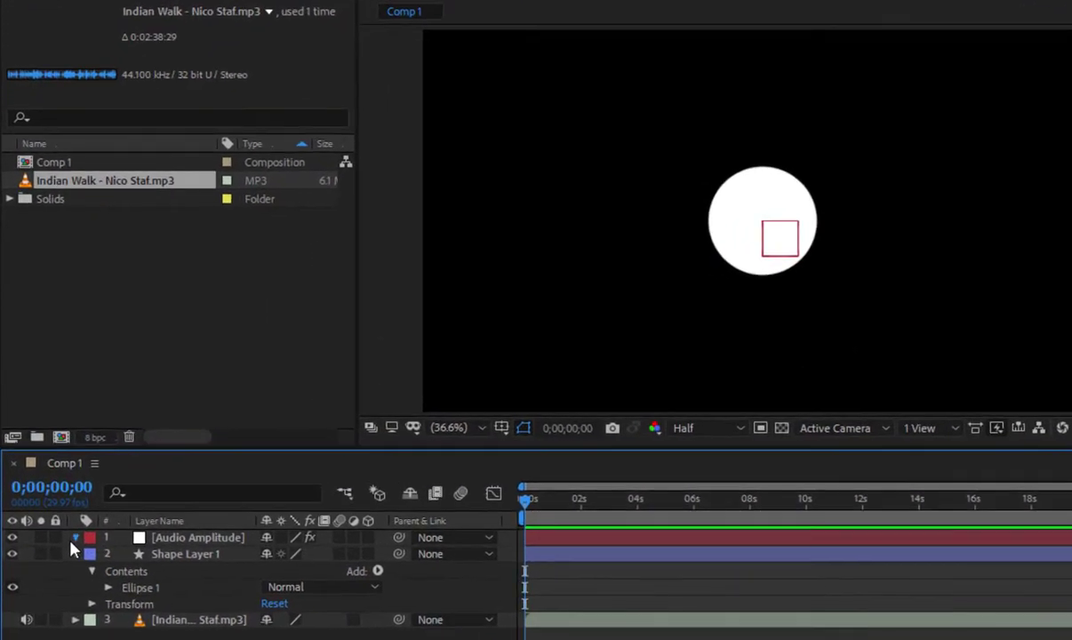
click(58, 487)
click(91, 554)
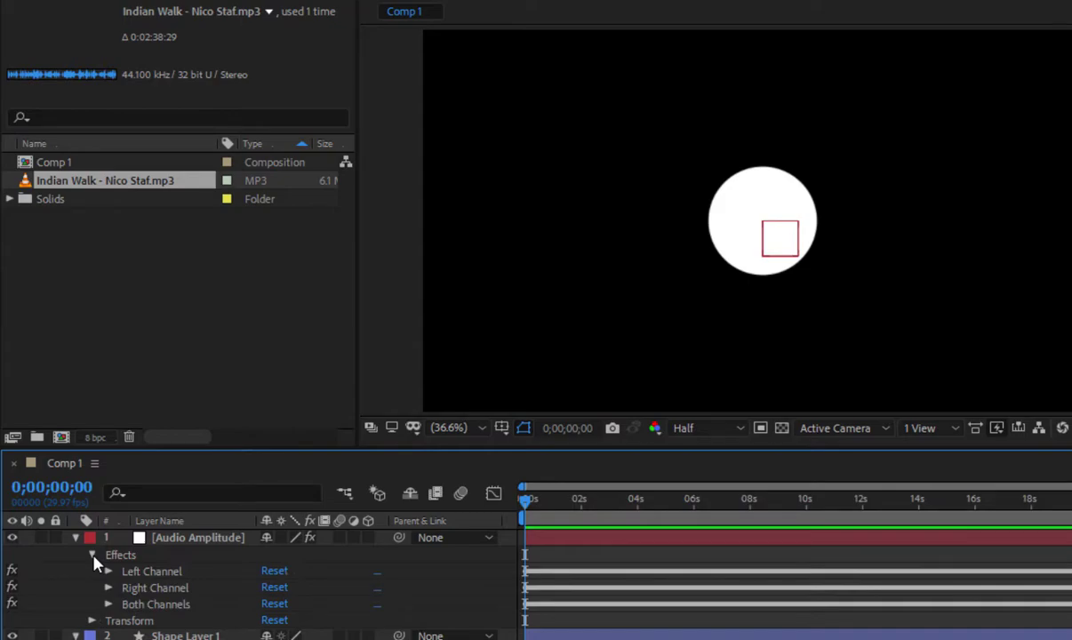
Step: Link Shape Layer 1's Scale by expression to the Audio Amplitude Both Channels slider
click(109, 604)
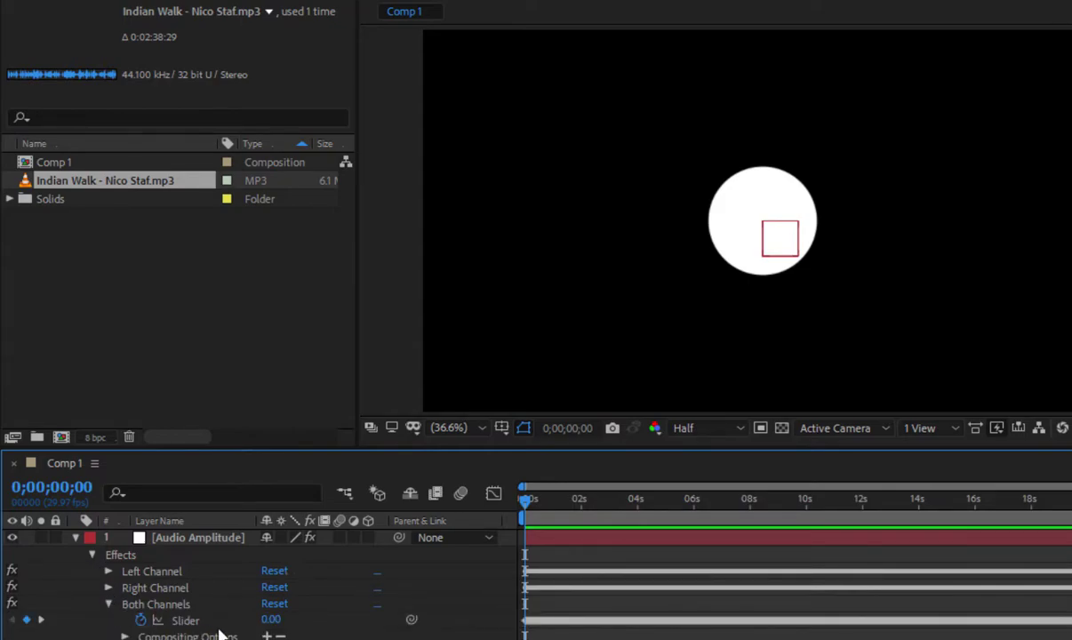
scroll(236, 636, down, 2)
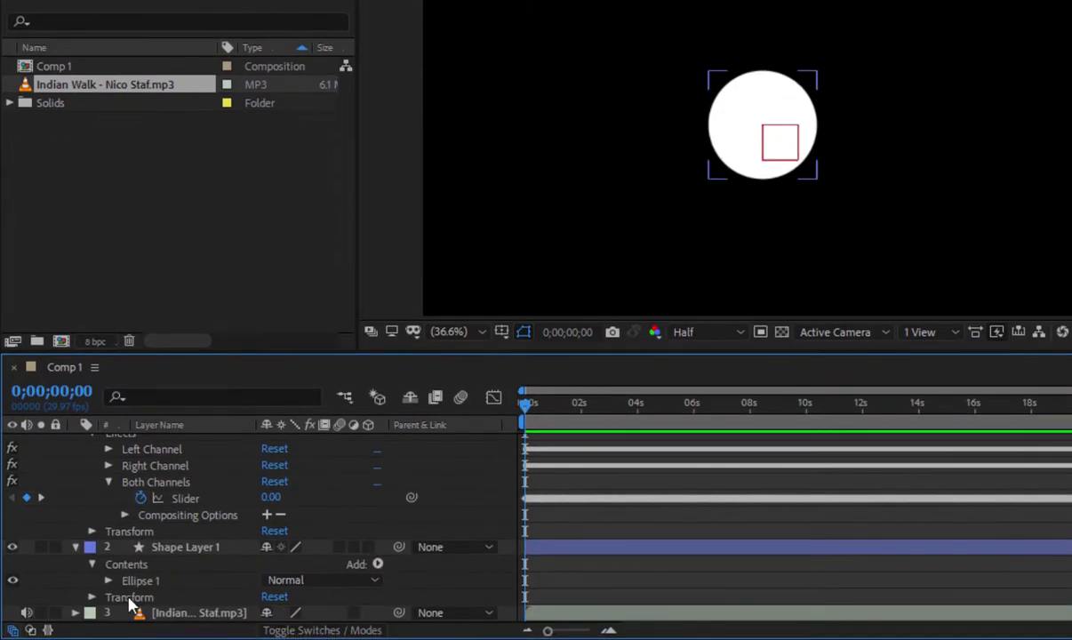
click(92, 597)
scroll(103, 604, down, 3)
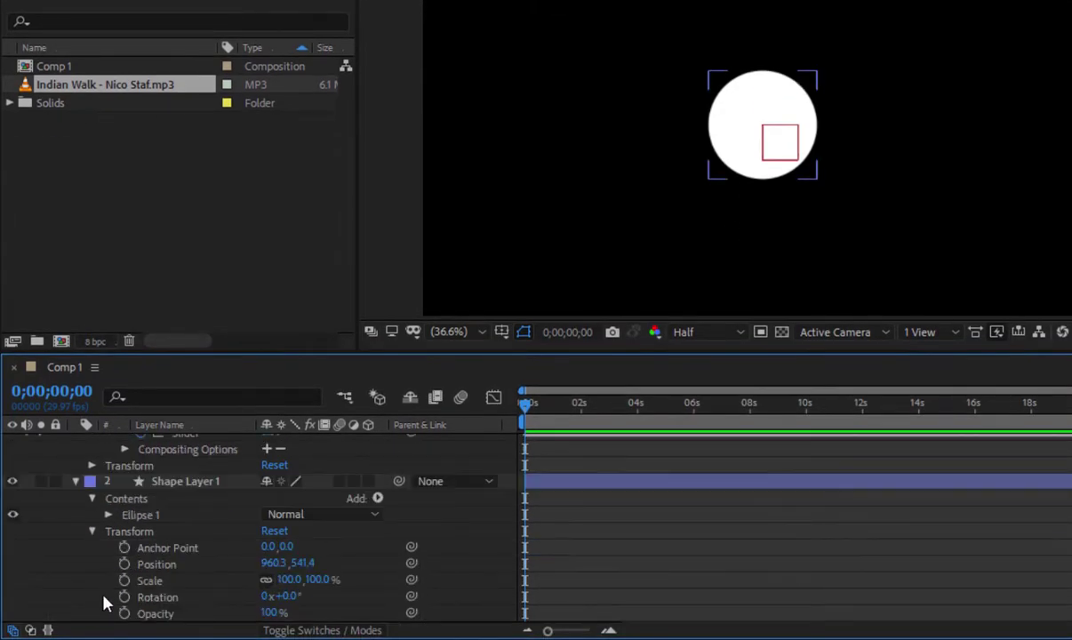
alt+click(124, 581)
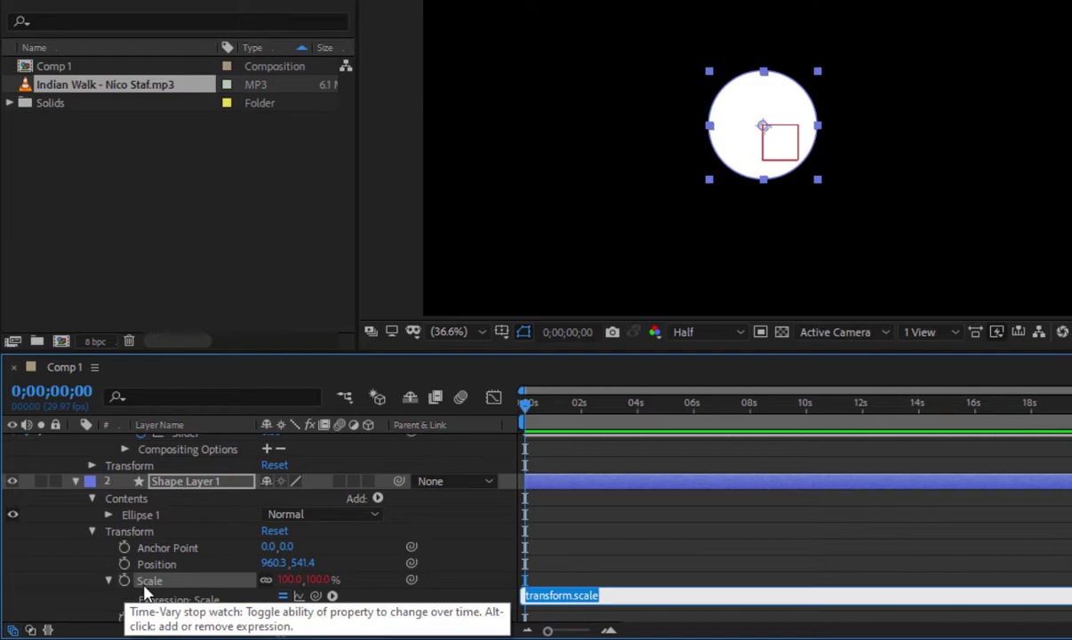
mouse_move(316, 596)
mouse_down()
mouse_move(181, 445)
mouse_move(182, 508)
mouse_up()
scroll(580, 594, down, 2)
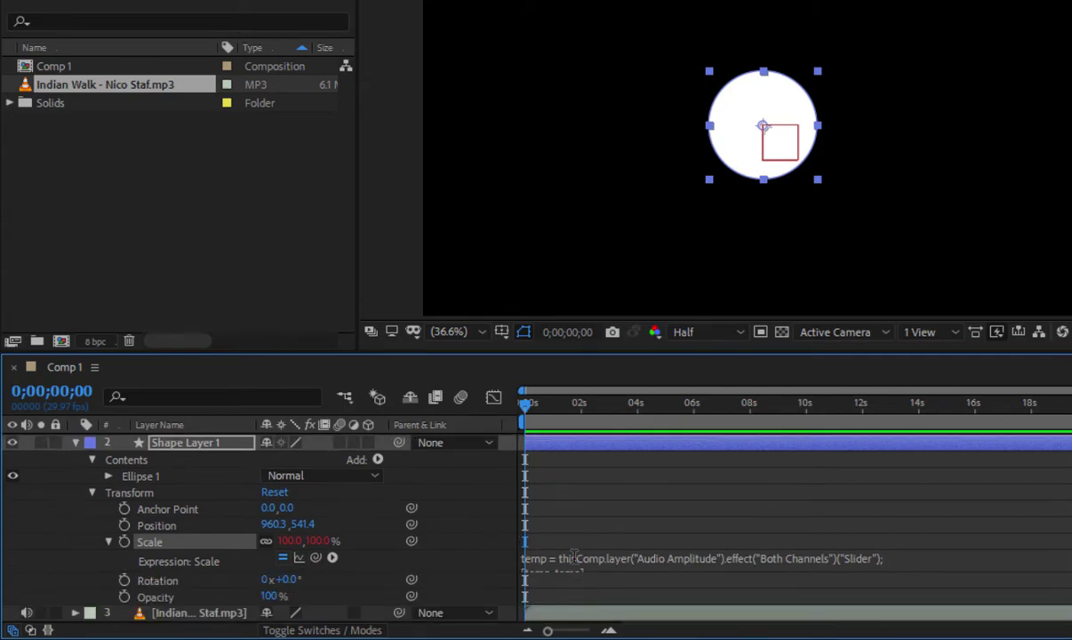
mouse_move(525, 405)
mouse_down()
mouse_move(534, 413)
mouse_move(413, 475)
mouse_up()
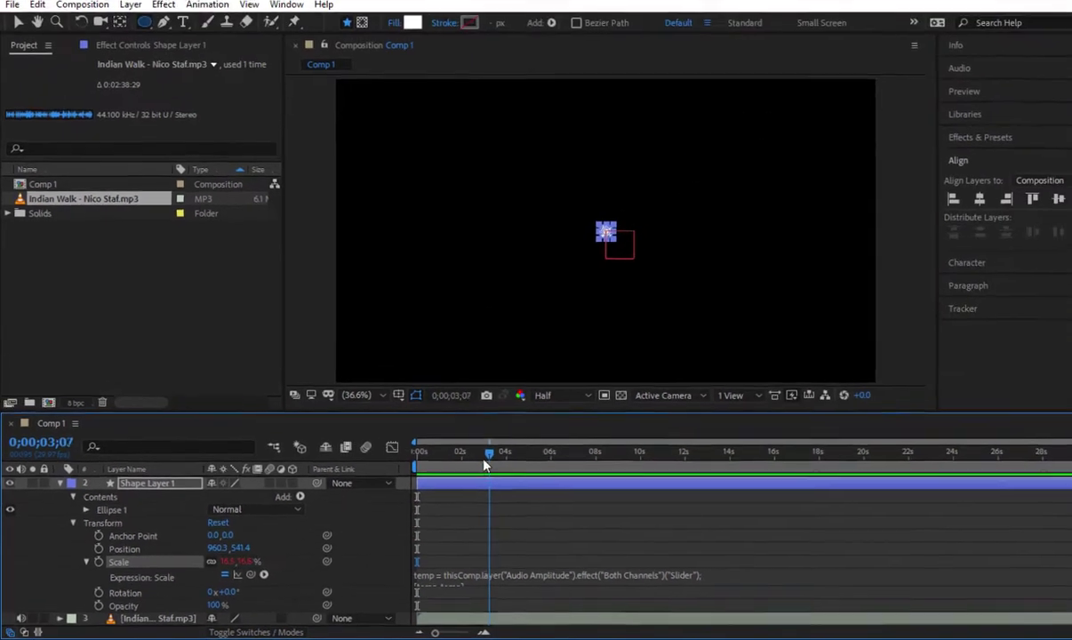
Step: Preview the audio-driven circle and open the Scale expression for editing
key(space)
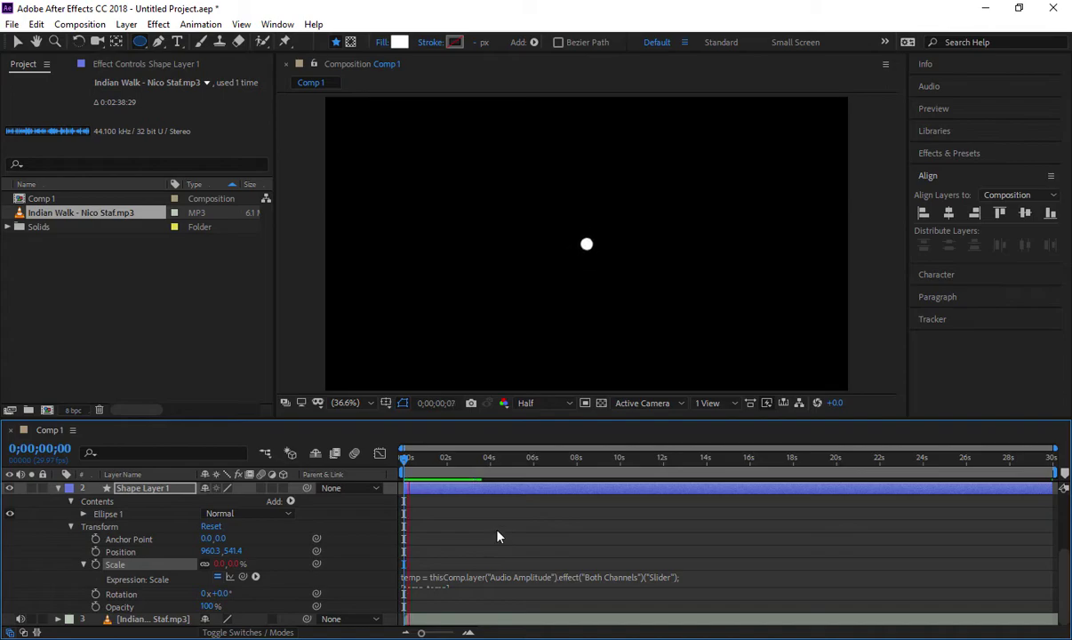
key(space)
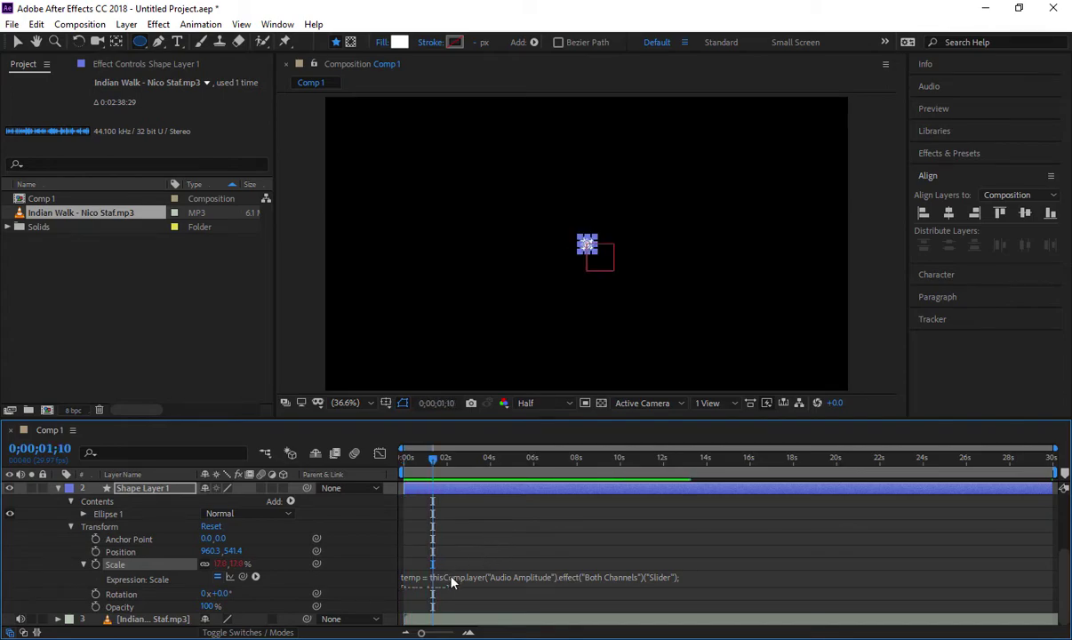
click(451, 579)
Step: Edit the Scale expression so it ends with + [50,50], fixing the bracket
click(467, 586)
text(+ (50,50))
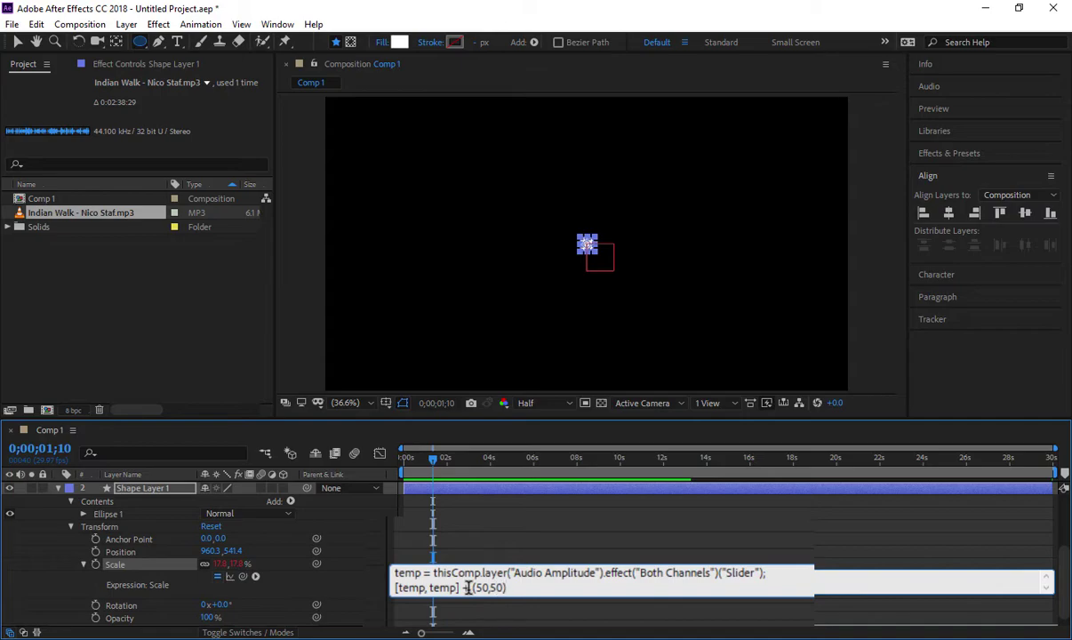
click(449, 558)
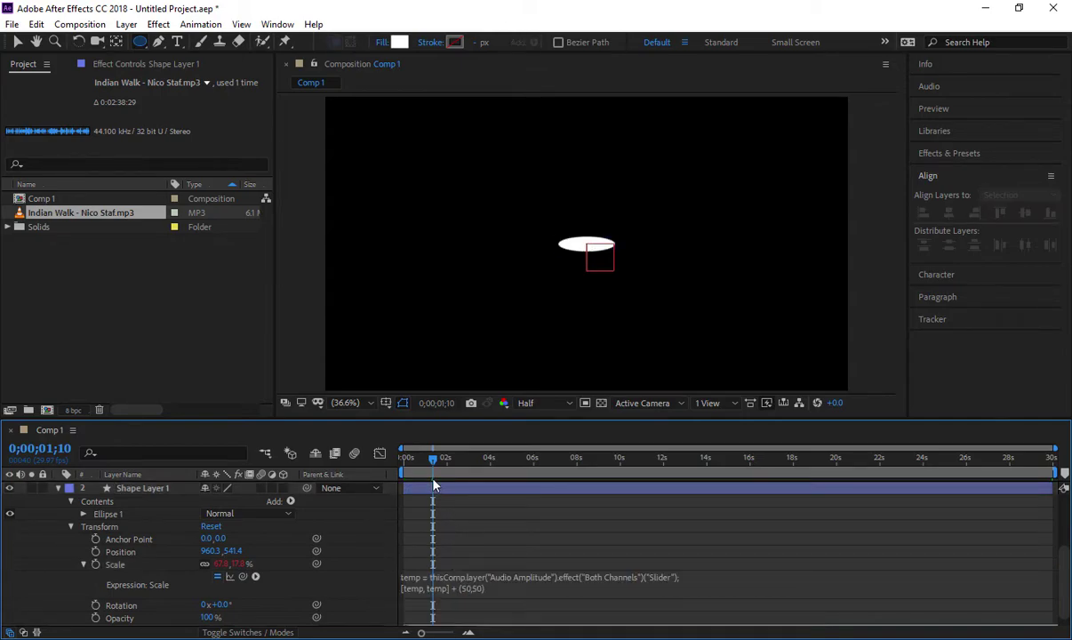
drag(433, 458, 472, 457)
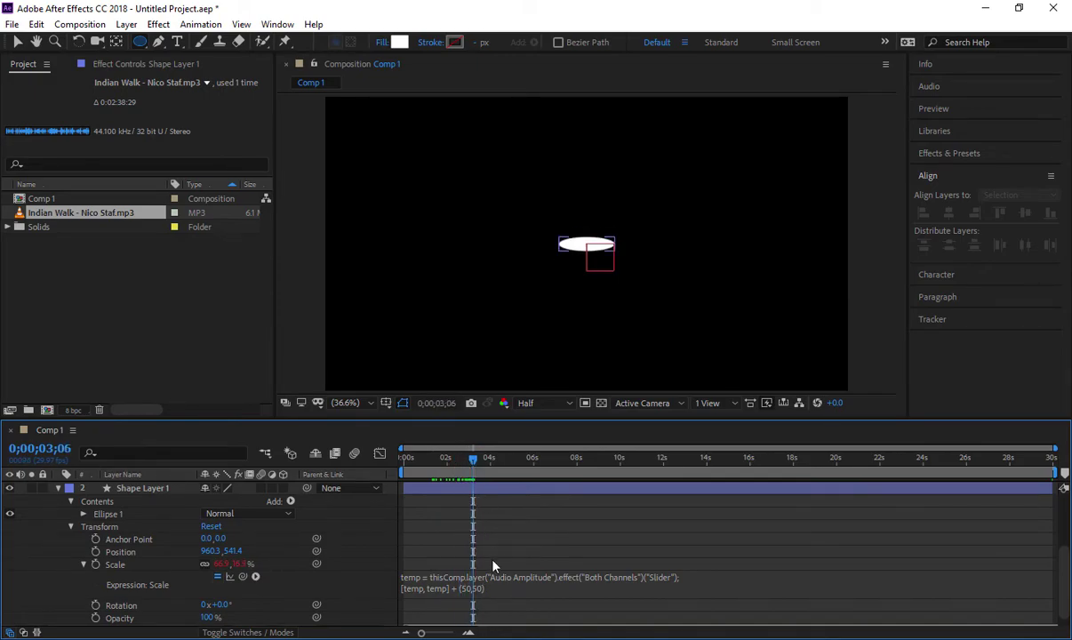
click(480, 590)
click(509, 587)
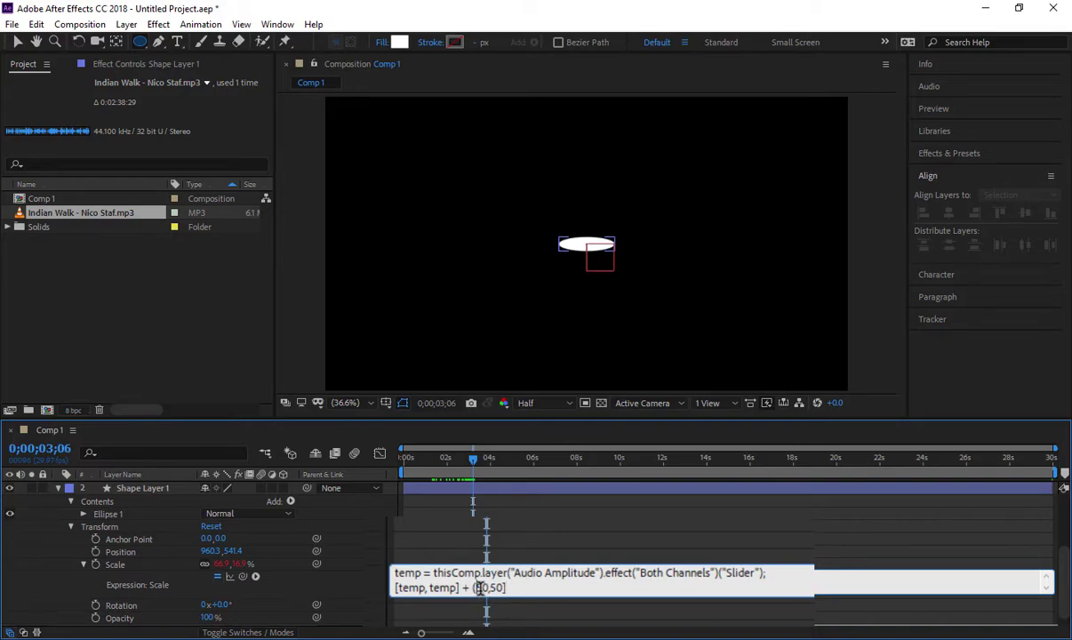
key(BackSpace)
text([)
click(438, 558)
Step: Preview the pulsing circle from the start and collapse Shape Layer 1's properties
drag(477, 456, 448, 466)
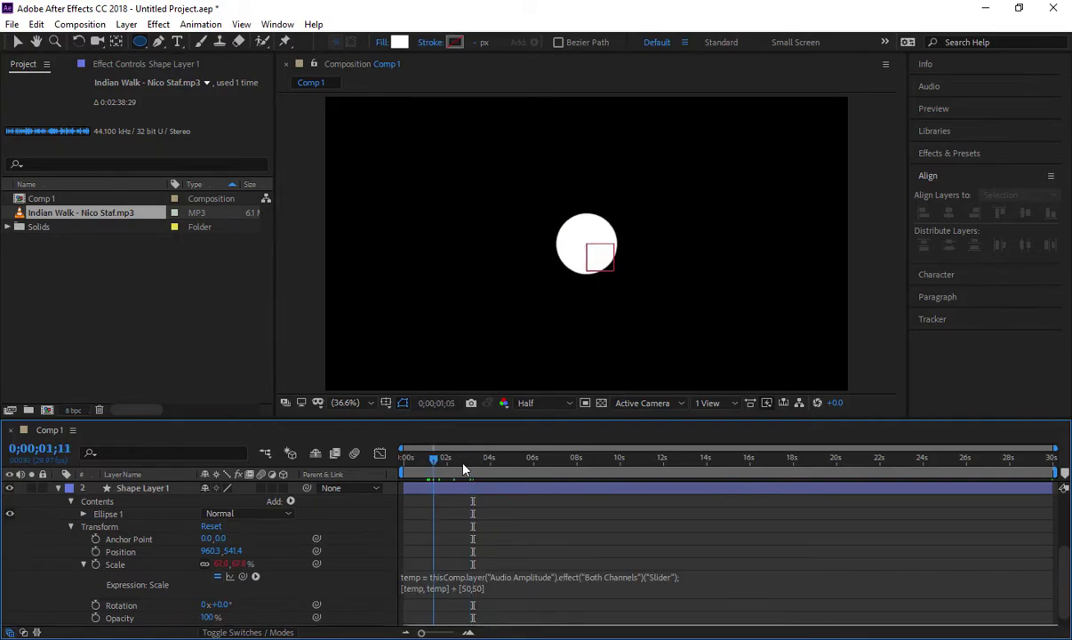
key(Home)
key(space)
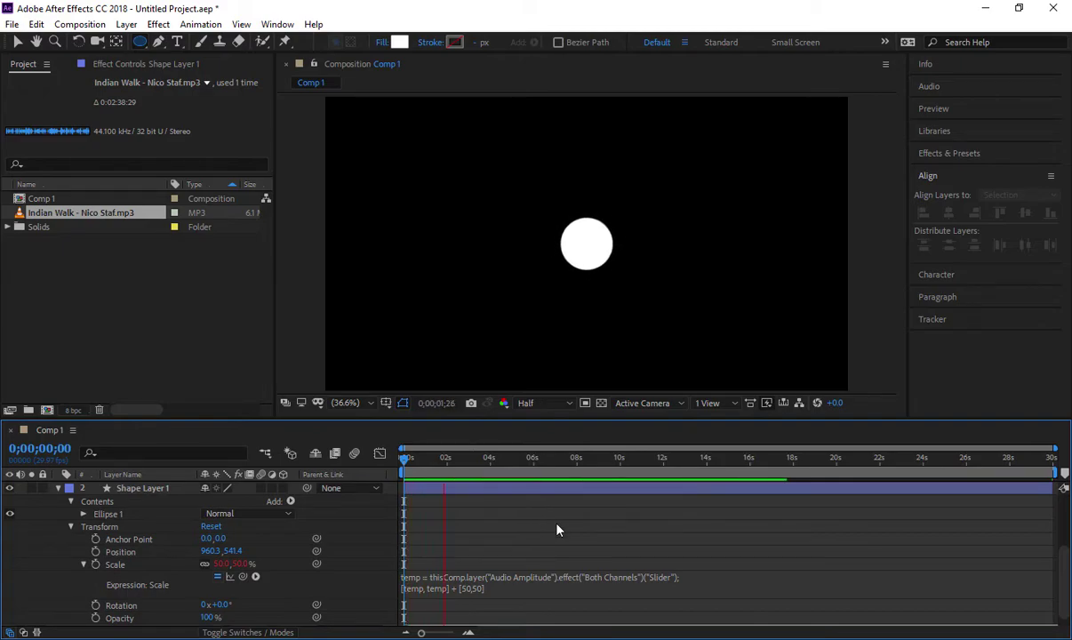
key(space)
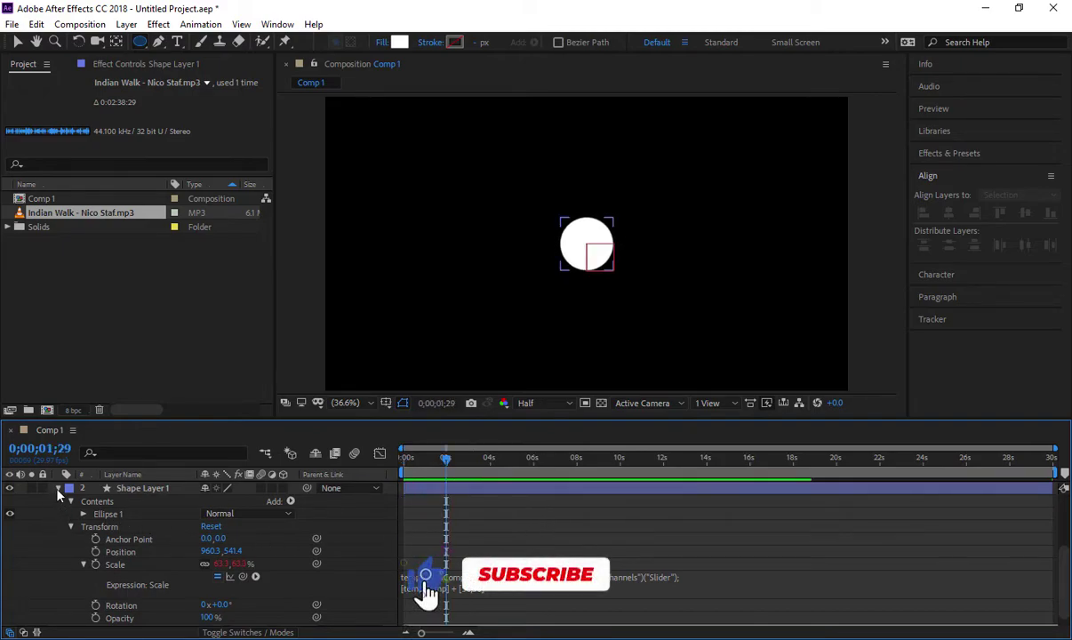
click(58, 488)
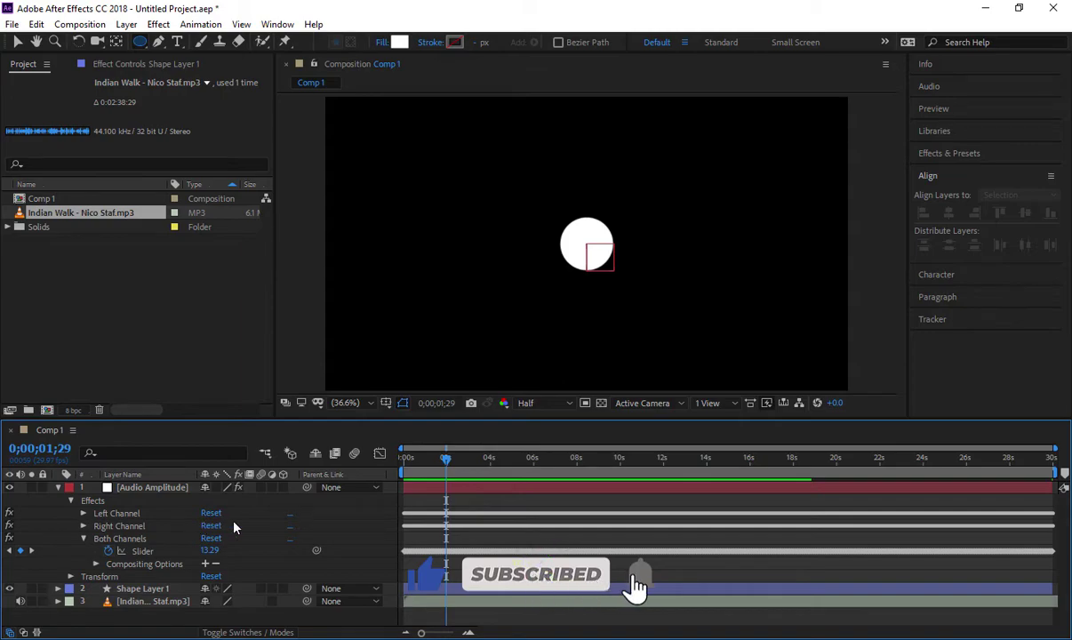
Step: Add a full-frame solid layer named 'particles' at the top of Comp 1
right_click(223, 573)
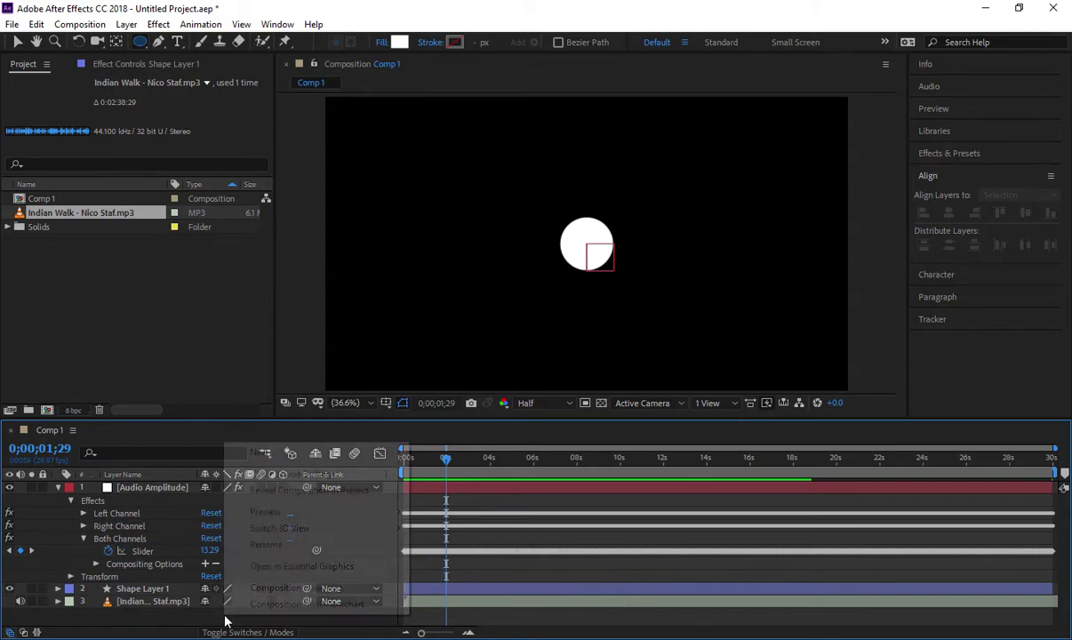
mouse_move(300, 455)
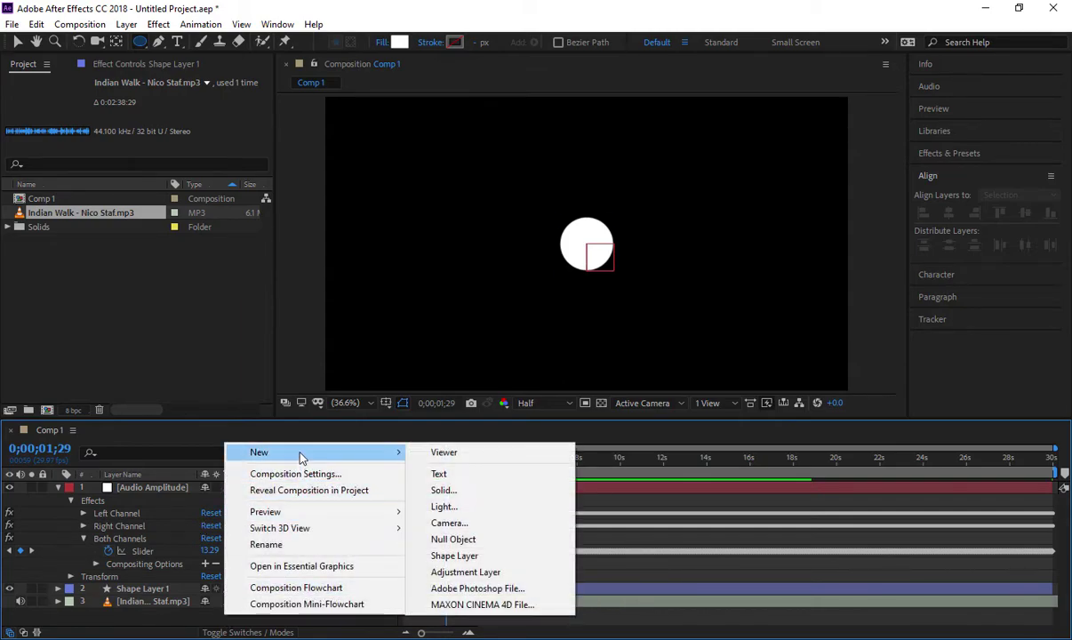
click(466, 489)
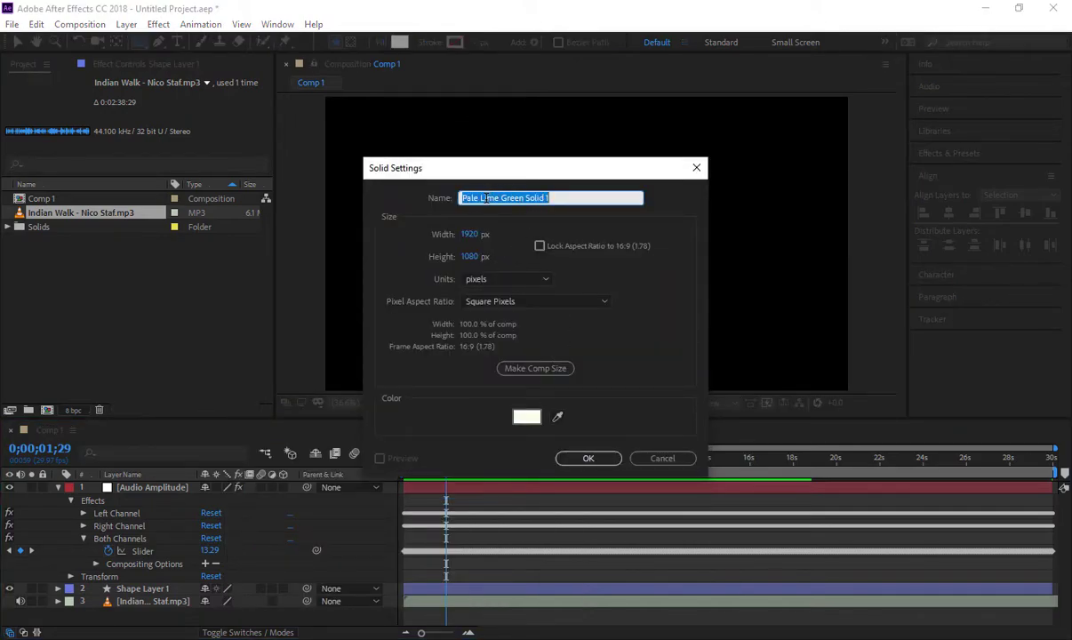
text(partic)
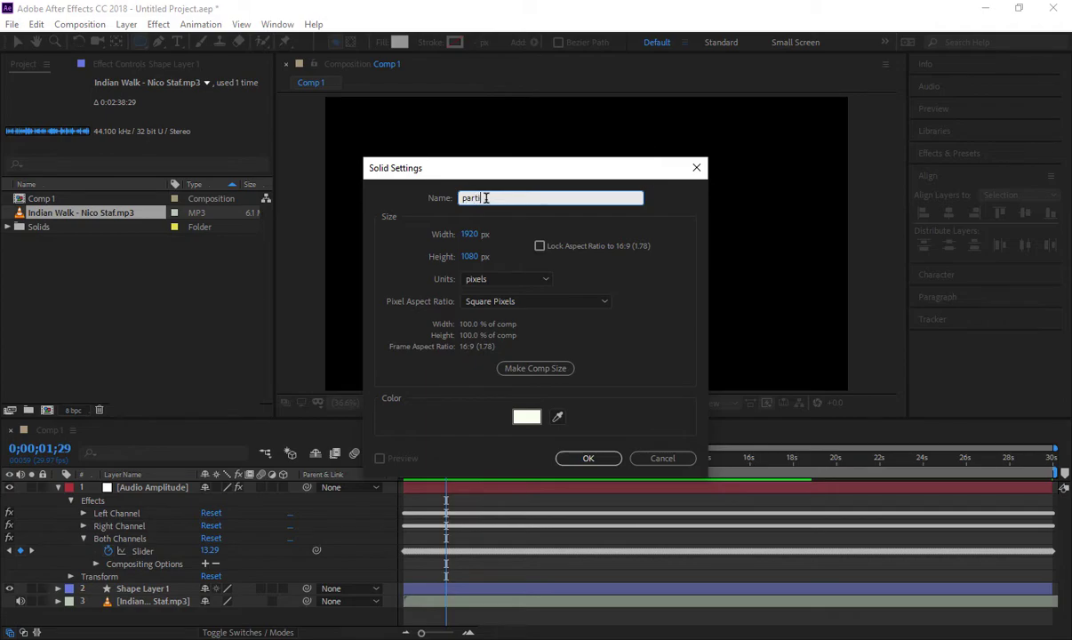
text(les)
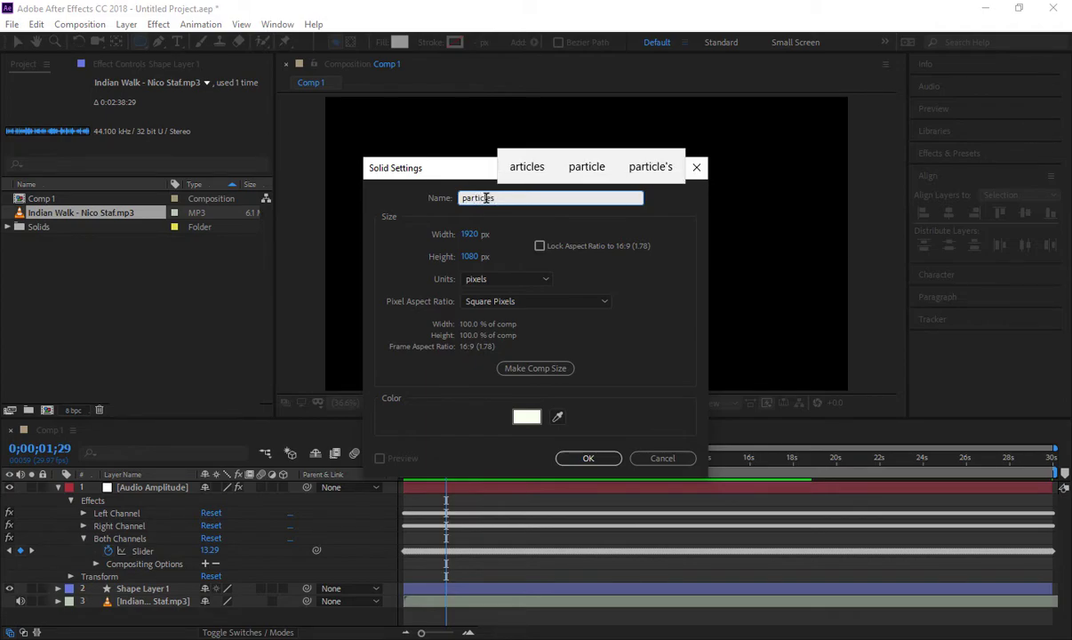
click(588, 458)
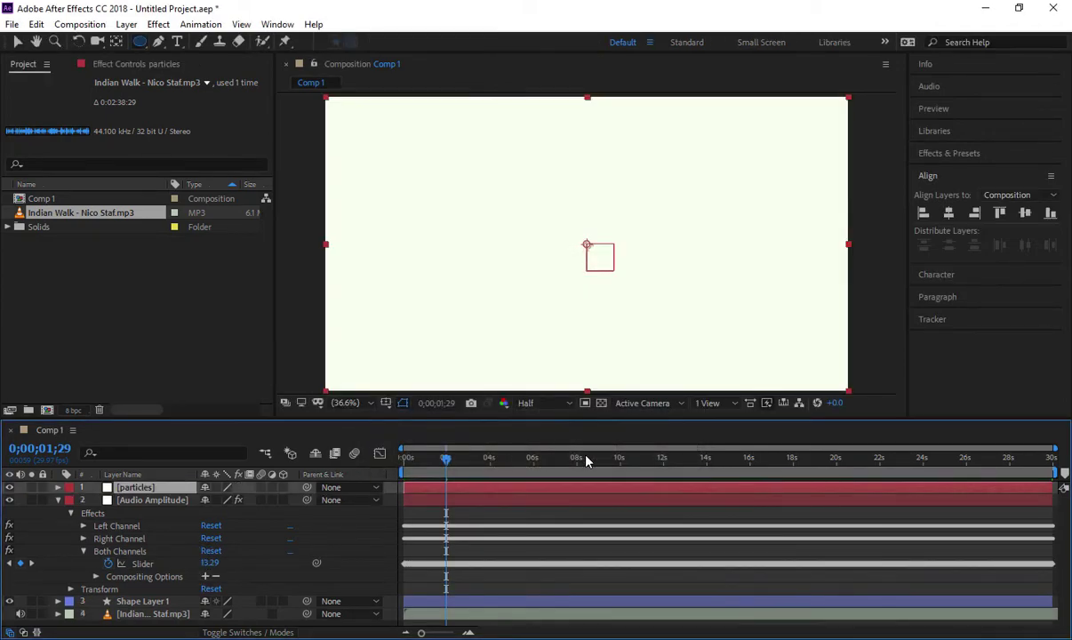
click(946, 152)
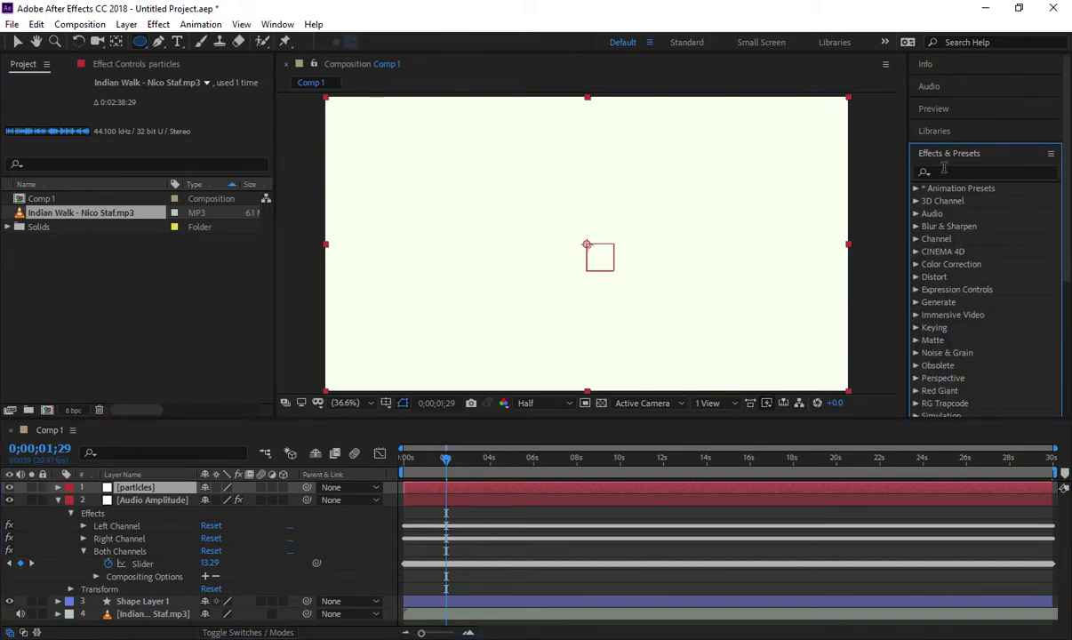
Step: Apply CC Particle Systems II to the particles solid and set Gravity to 0.0
click(944, 172)
text(par)
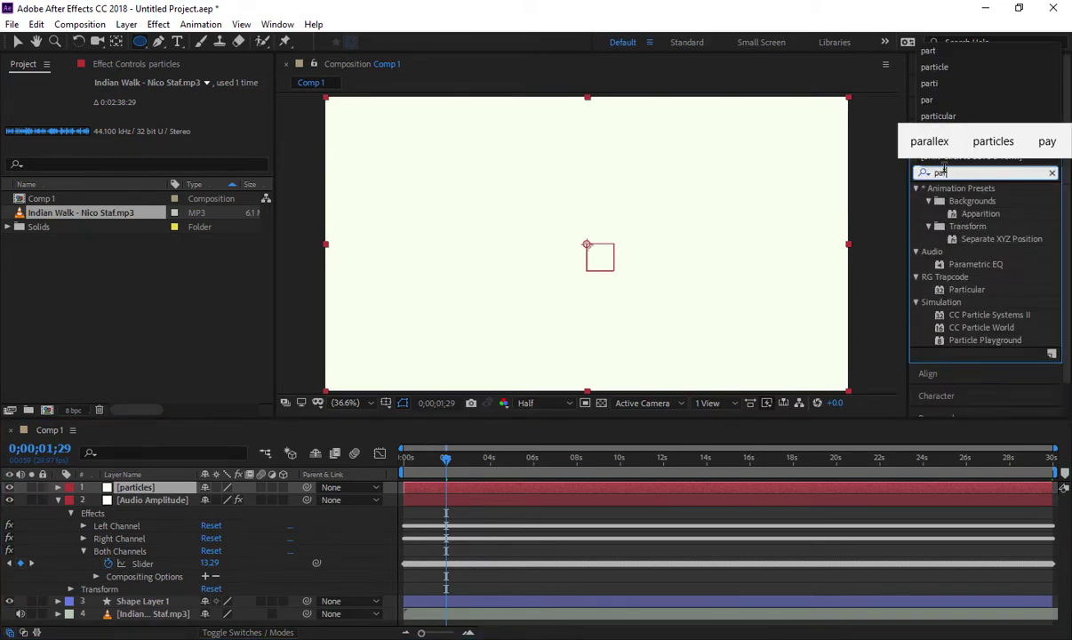
text(t)
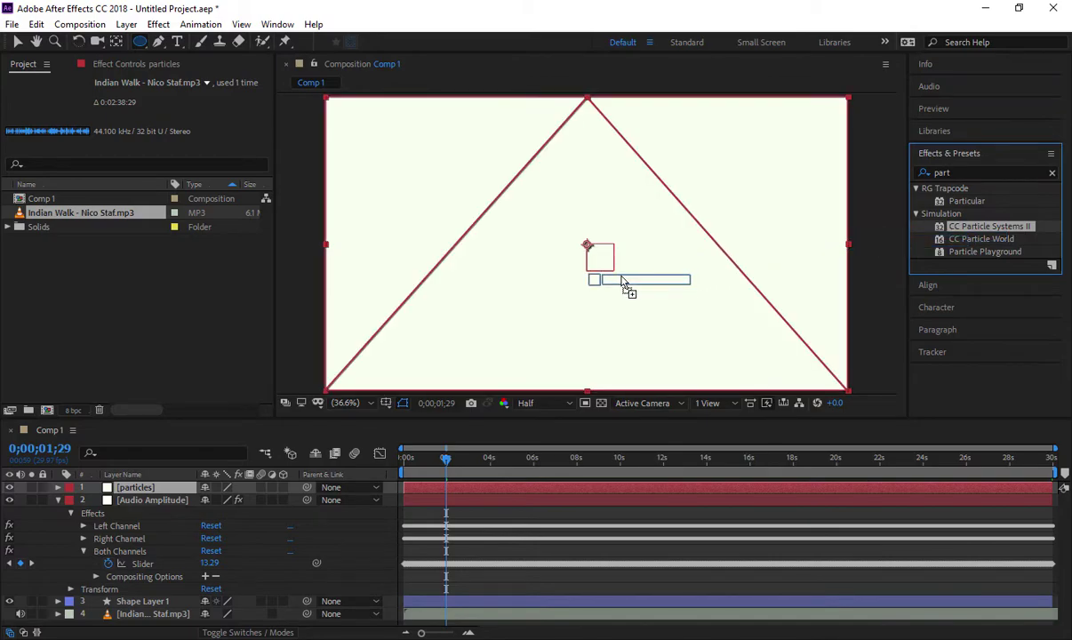
drag(968, 227, 622, 283)
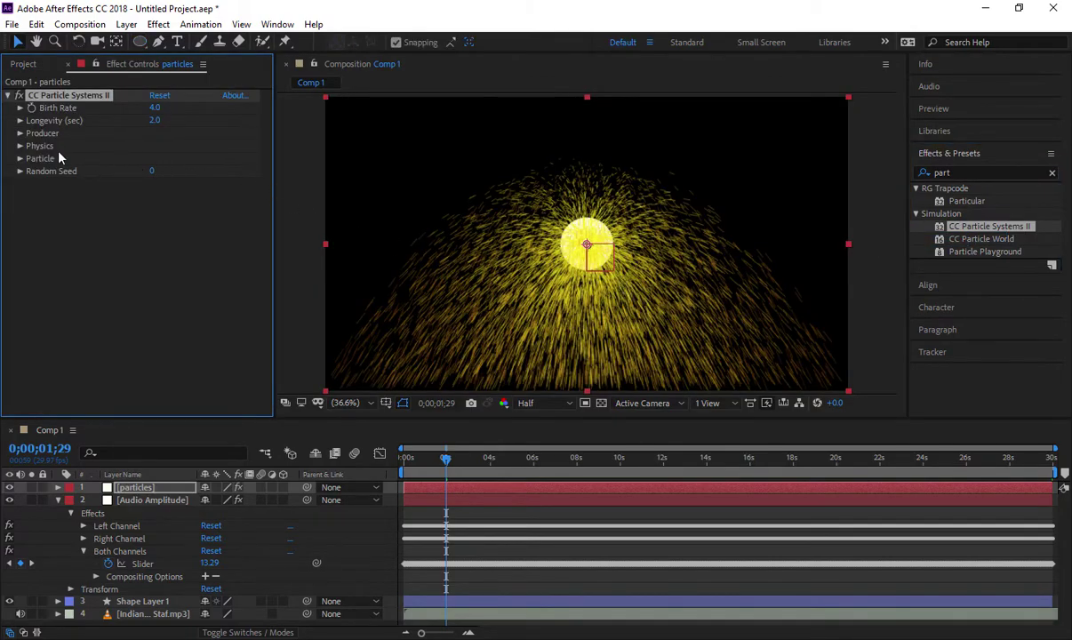
click(20, 146)
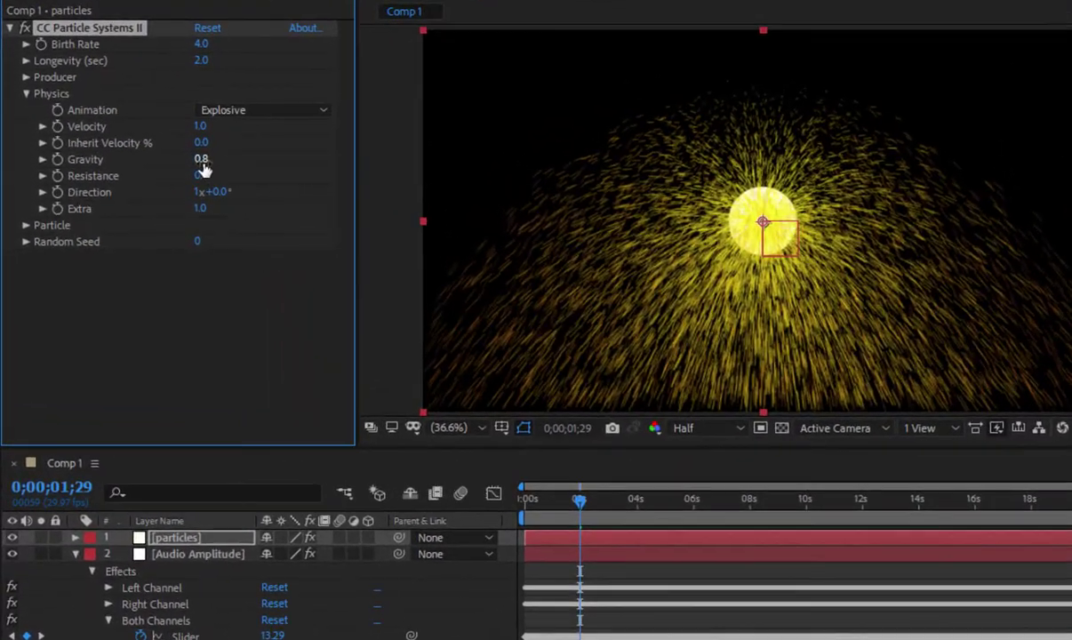
click(155, 195)
text(0)
key(Return)
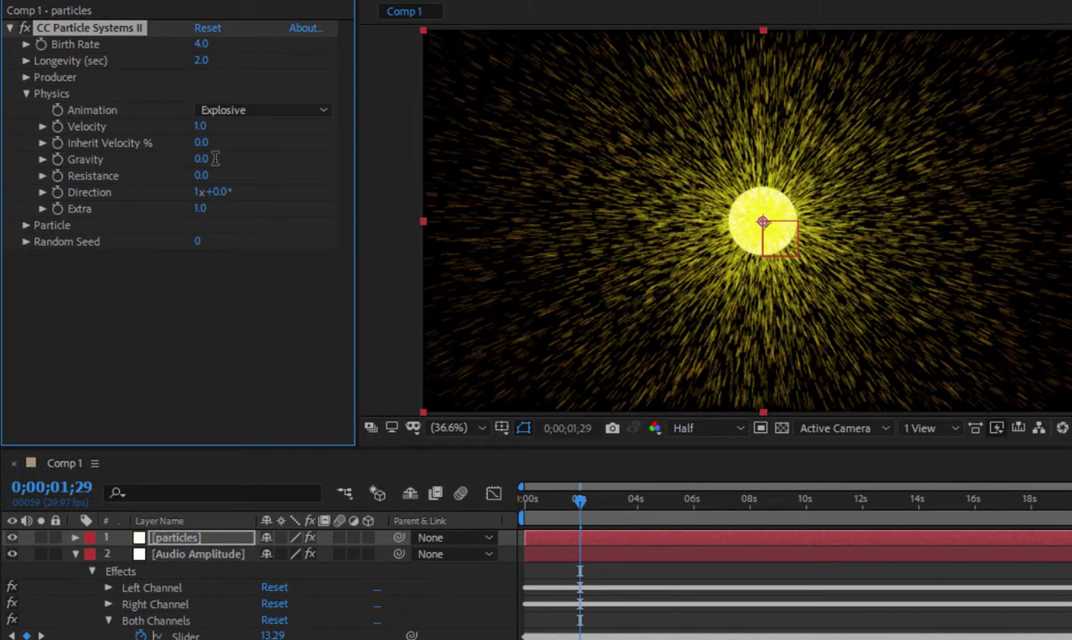
click(26, 226)
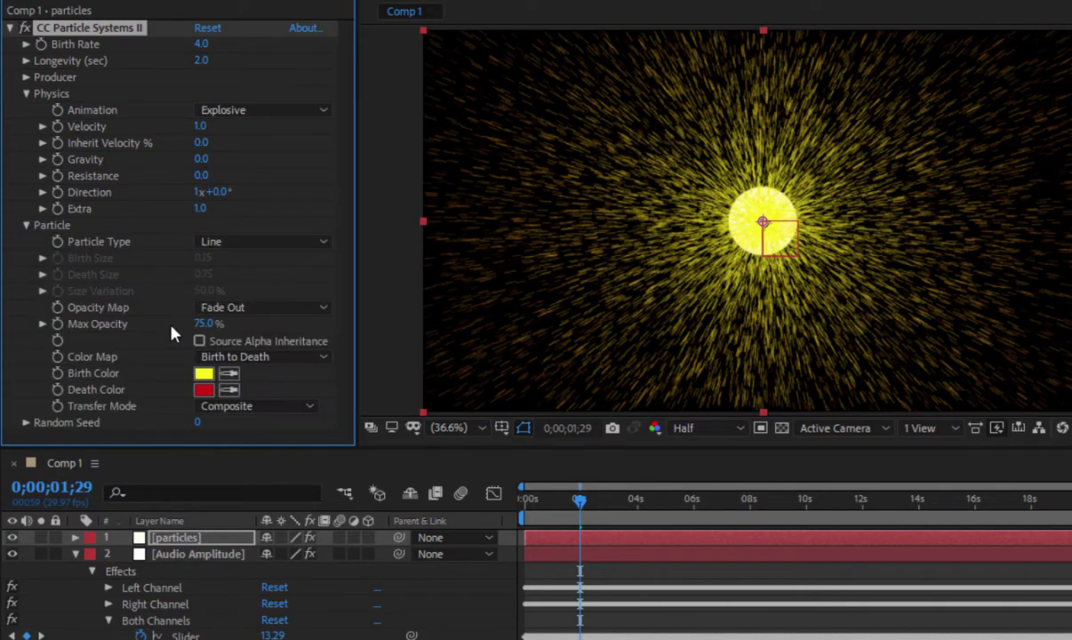
Step: Make the particles TriPolygon with Birth Size 0.06, Death Size 0.25 and Resistance 7.0
click(257, 242)
click(271, 428)
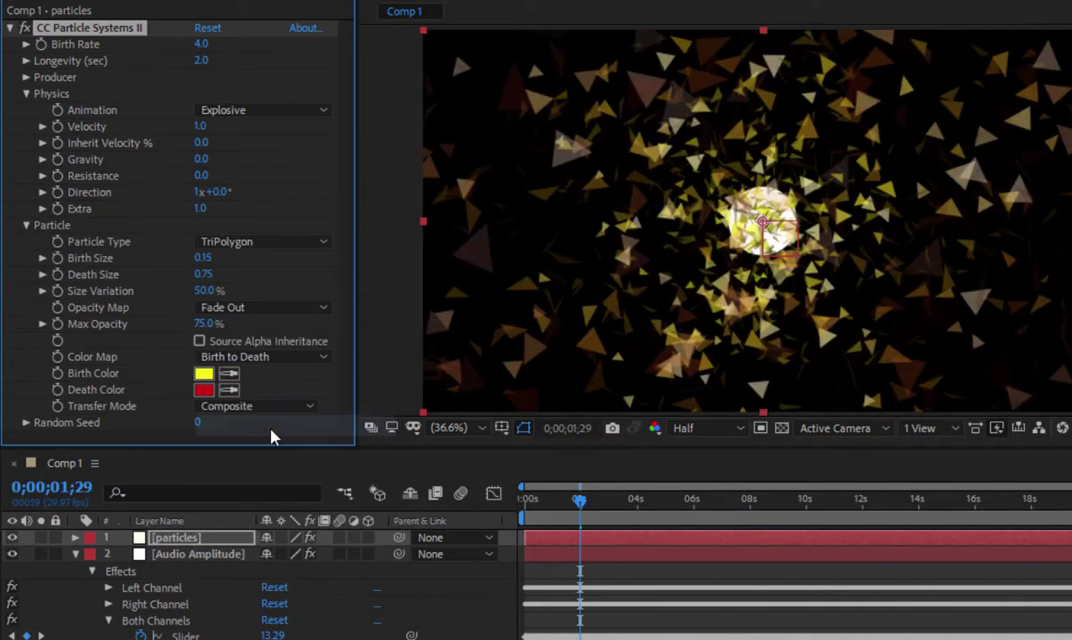
drag(207, 264, 191, 264)
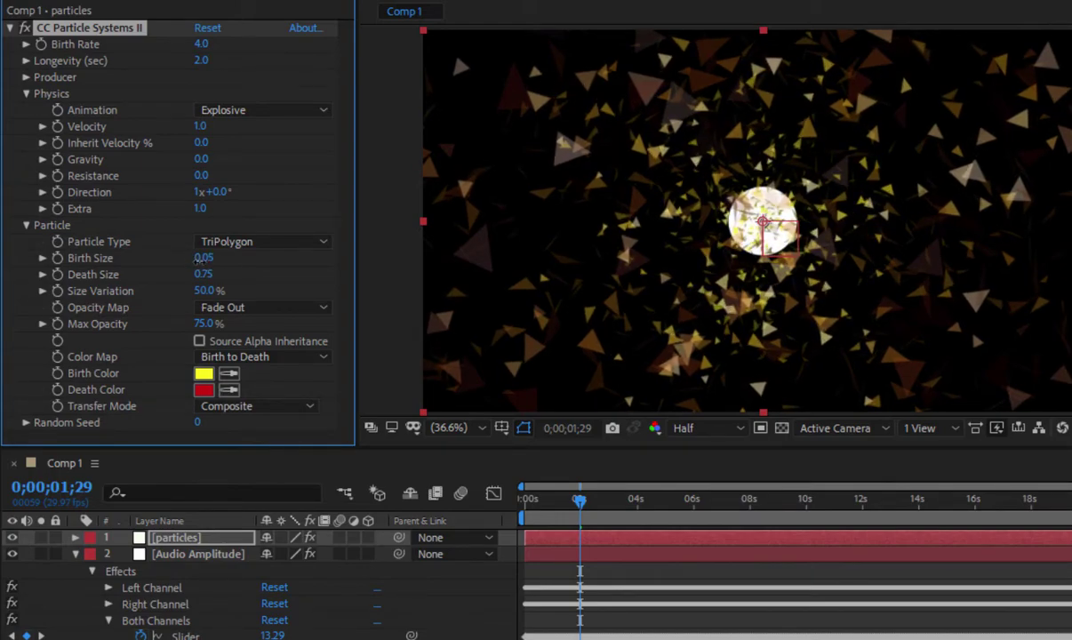
drag(197, 259, 187, 284)
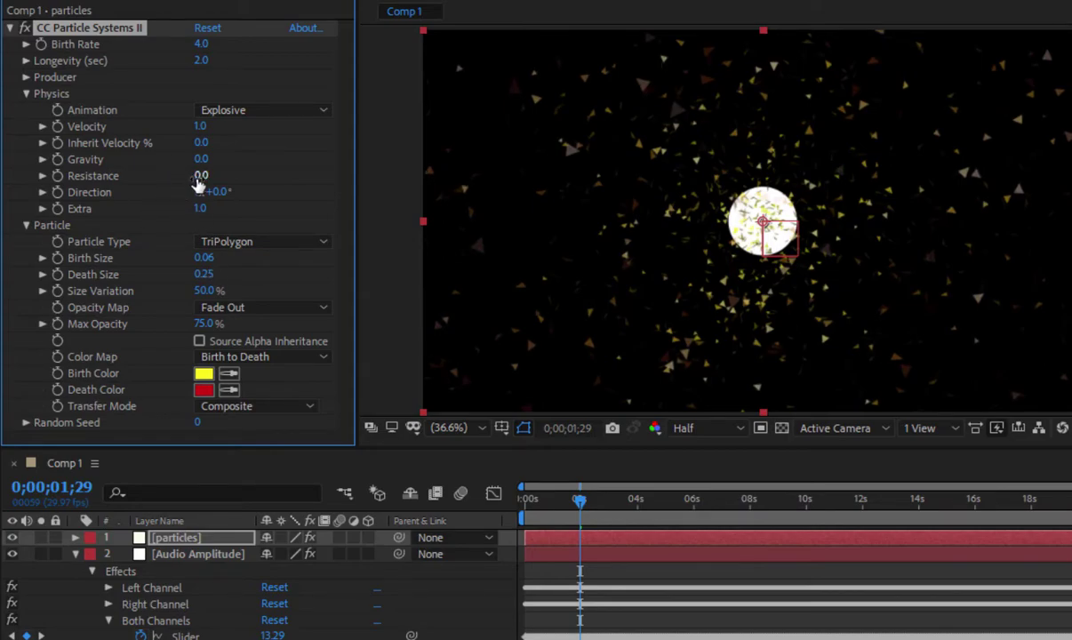
drag(199, 176, 276, 179)
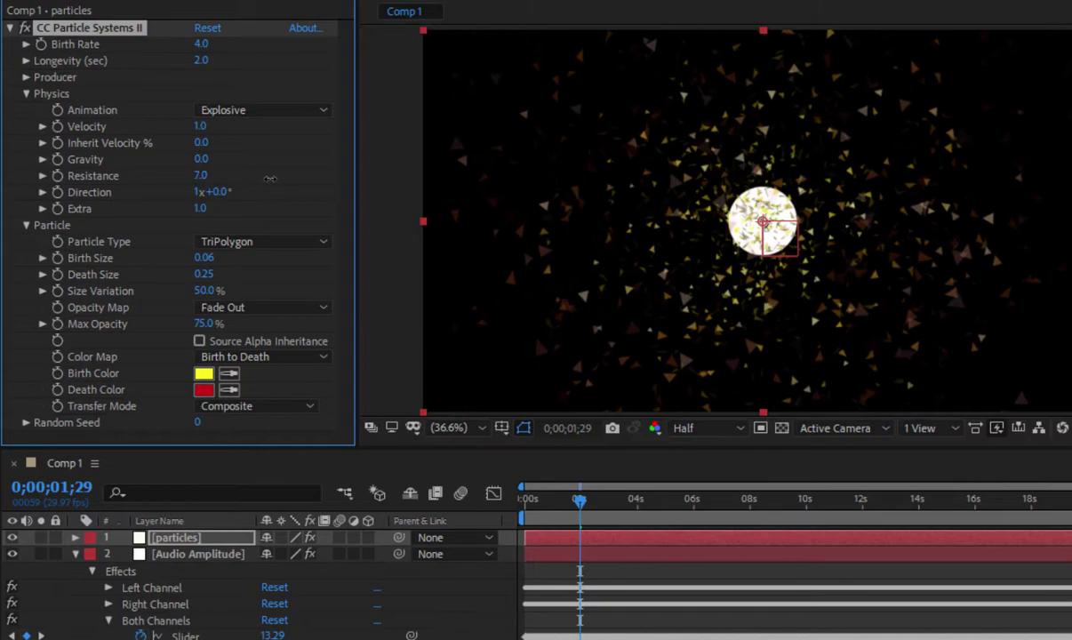
drag(206, 184, 198, 182)
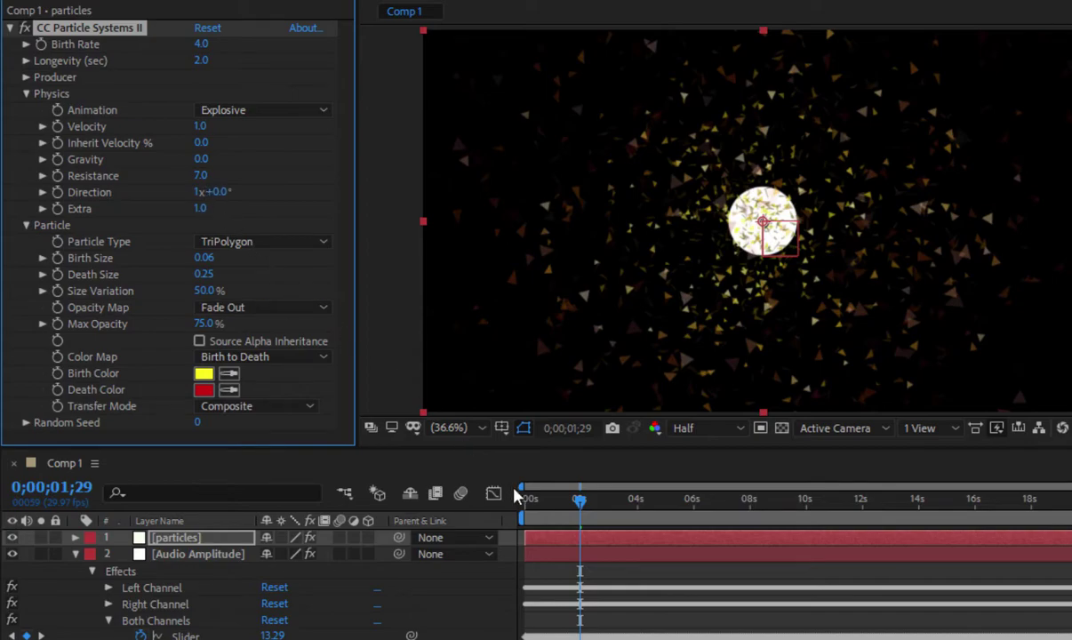
Step: Preview the burst, lower the Birth Rate and shorten Longevity to 1.3 sec
key(space)
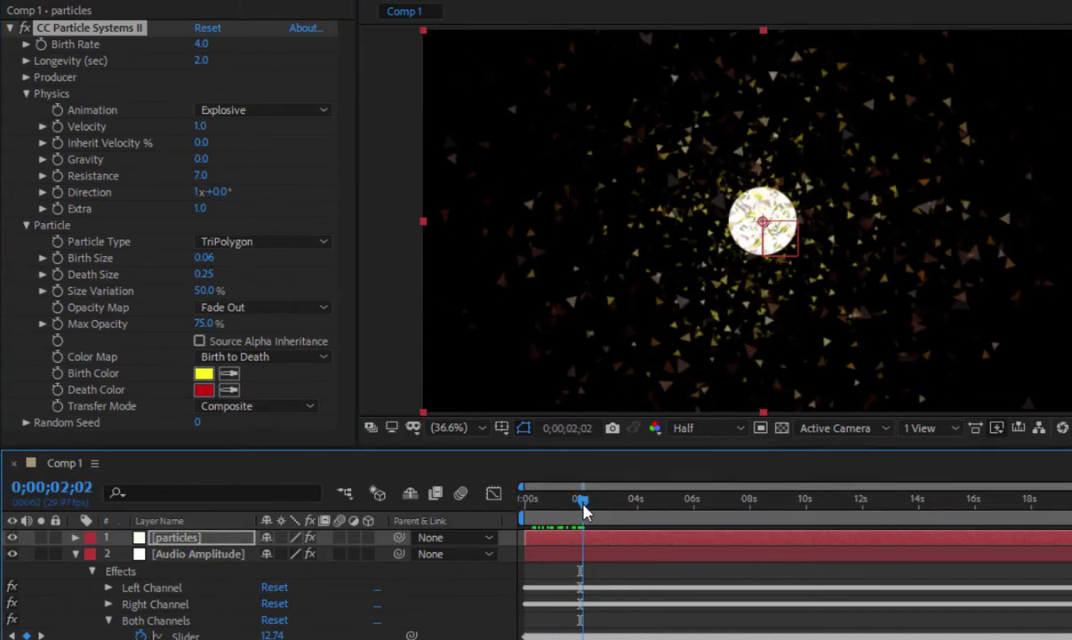
drag(206, 46, 198, 51)
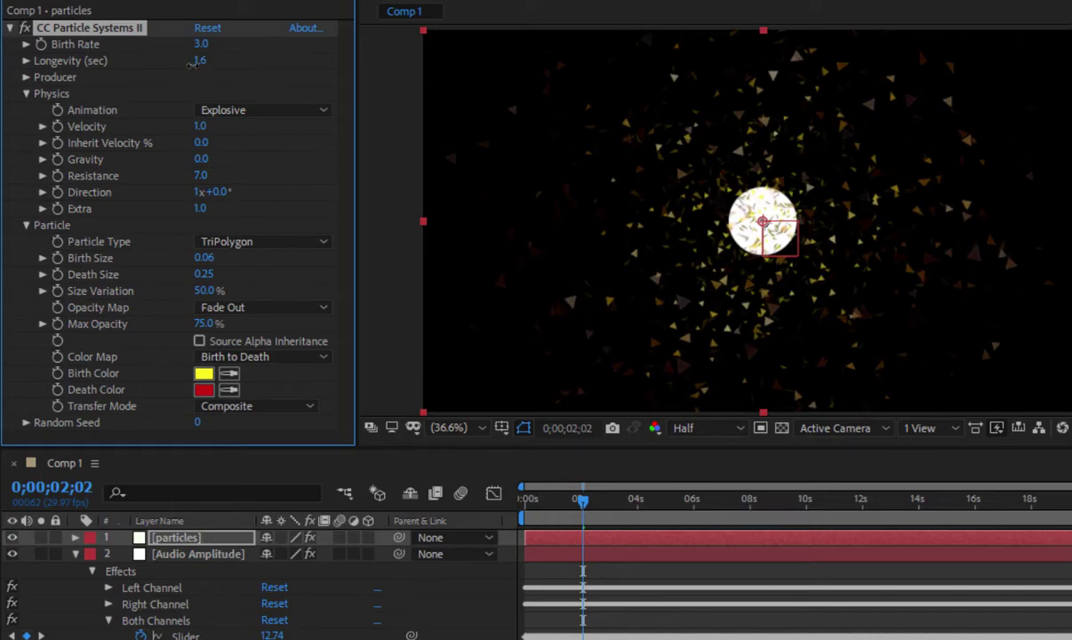
drag(187, 65, 189, 65)
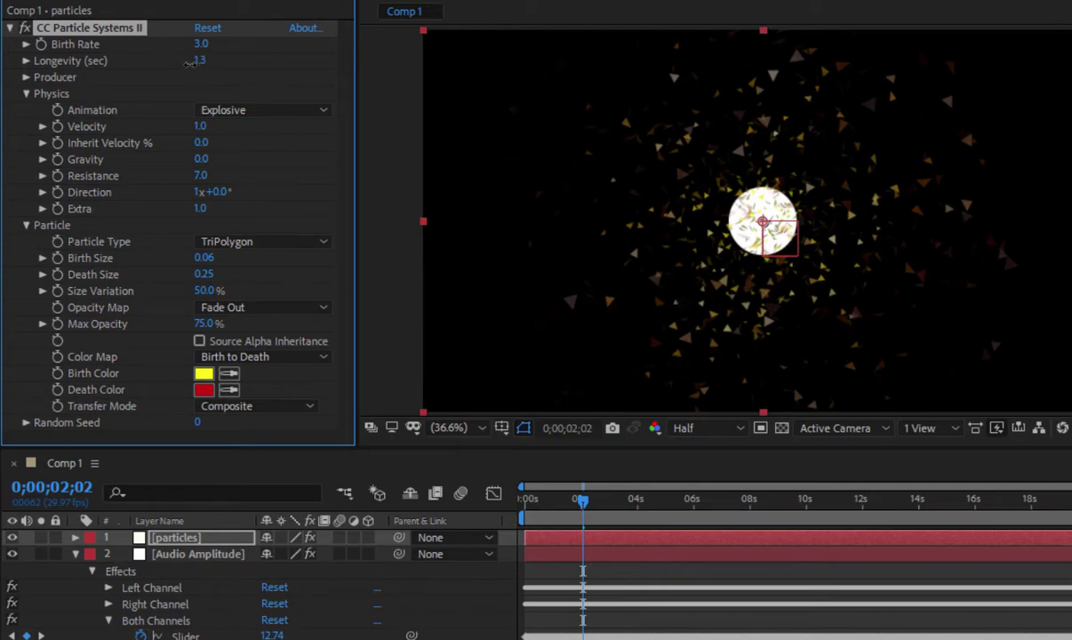
drag(540, 502, 570, 511)
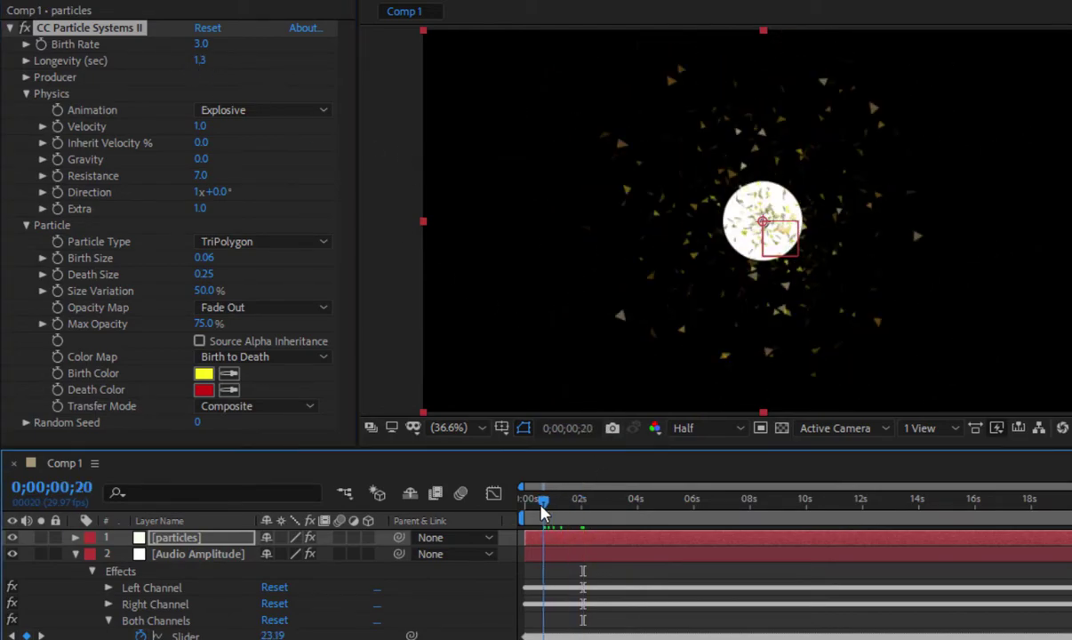
Step: Set the particle producer's Radius X to 5.0
click(26, 77)
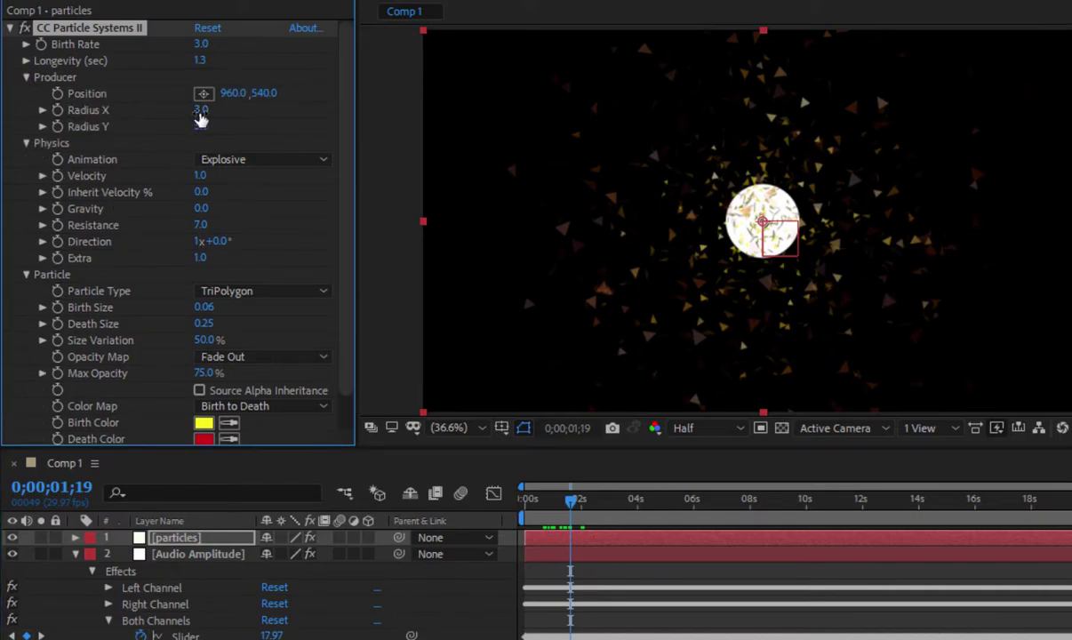
click(200, 110)
text(5)
key(Return)
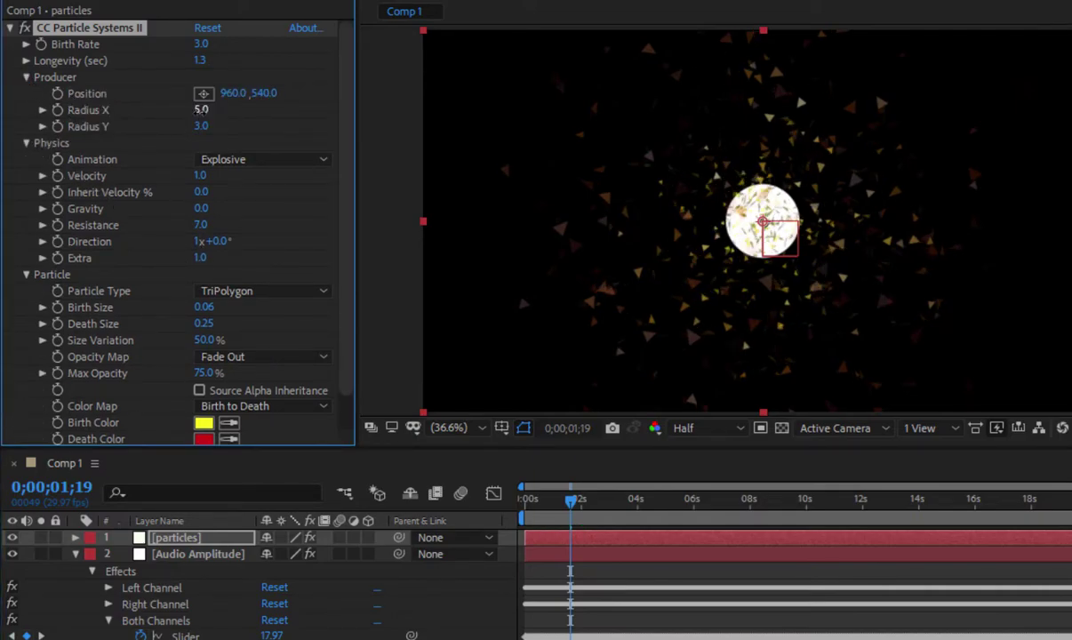
click(27, 78)
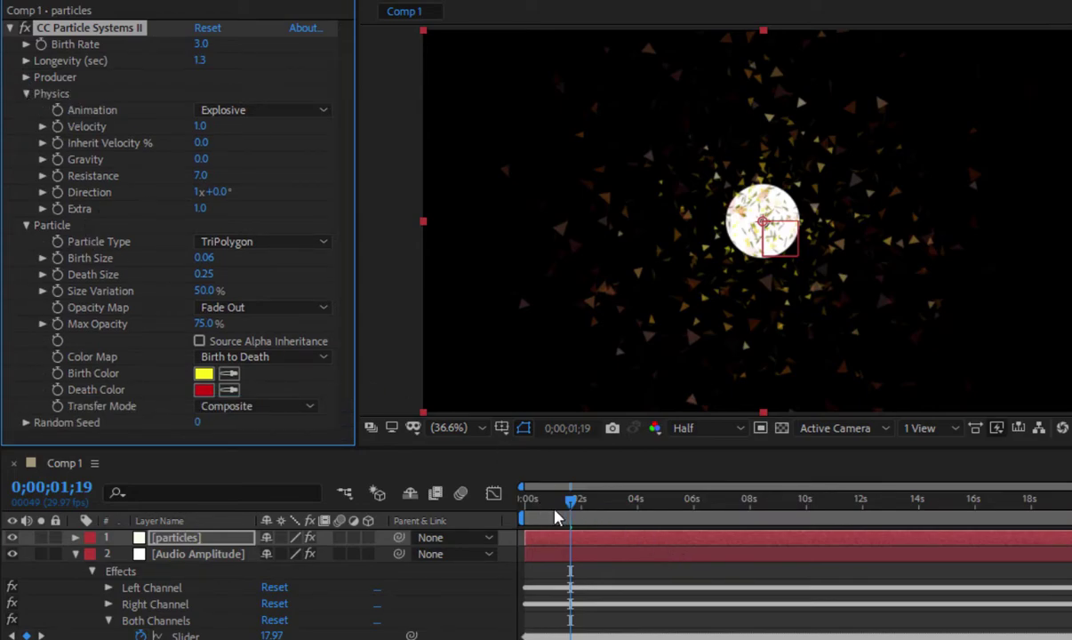
Step: Move the particles layer below Shape Layer 1, collapse Audio Amplitude, and preview from the start
drag(591, 513, 632, 517)
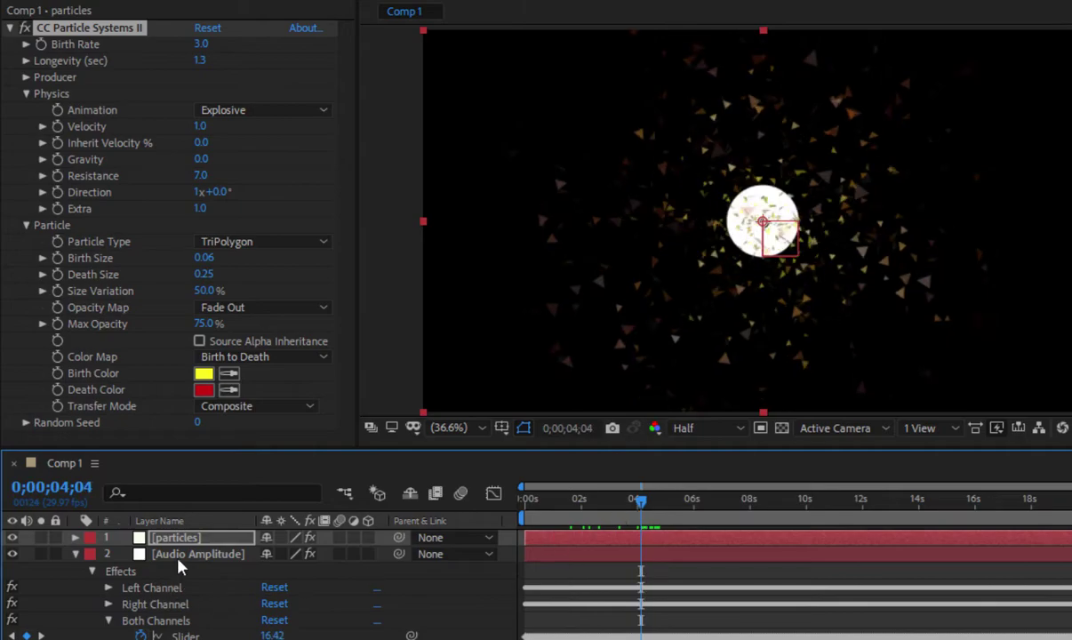
drag(181, 540, 177, 606)
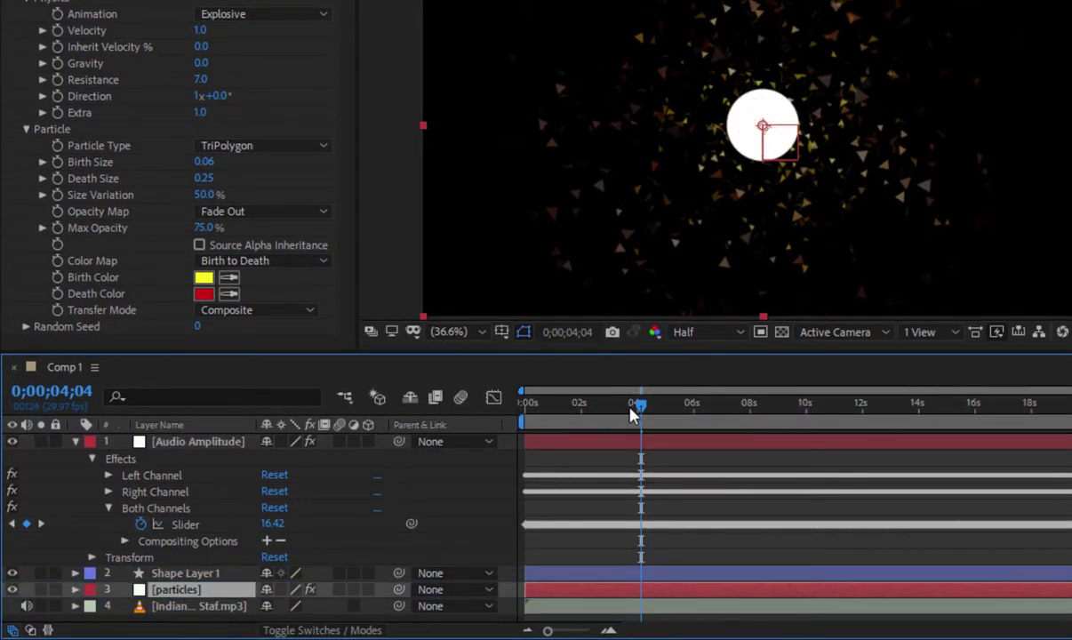
drag(620, 412, 616, 412)
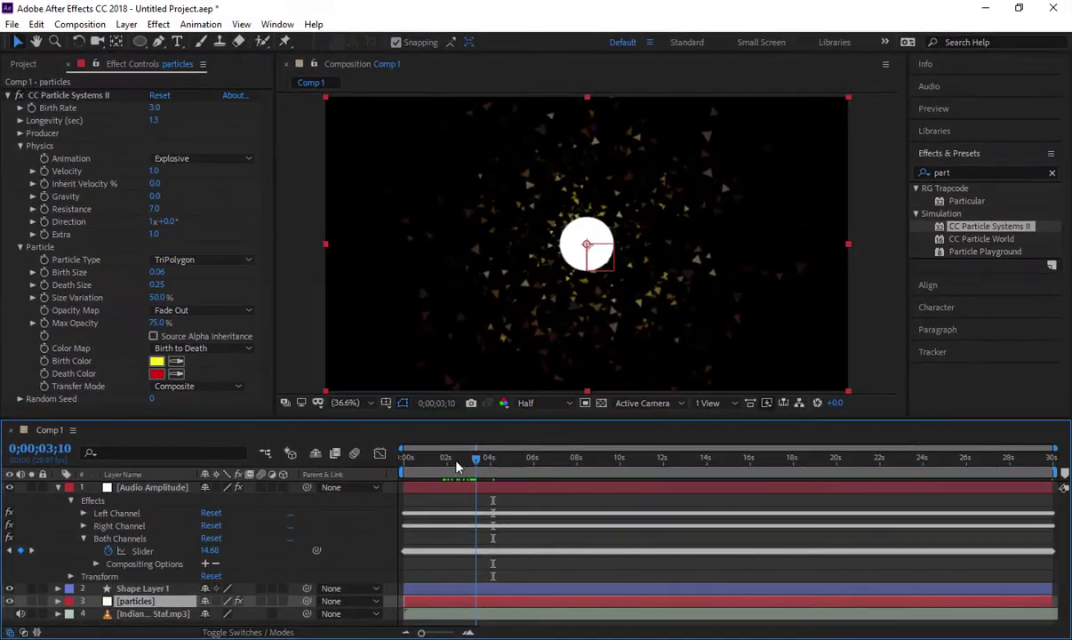
click(58, 488)
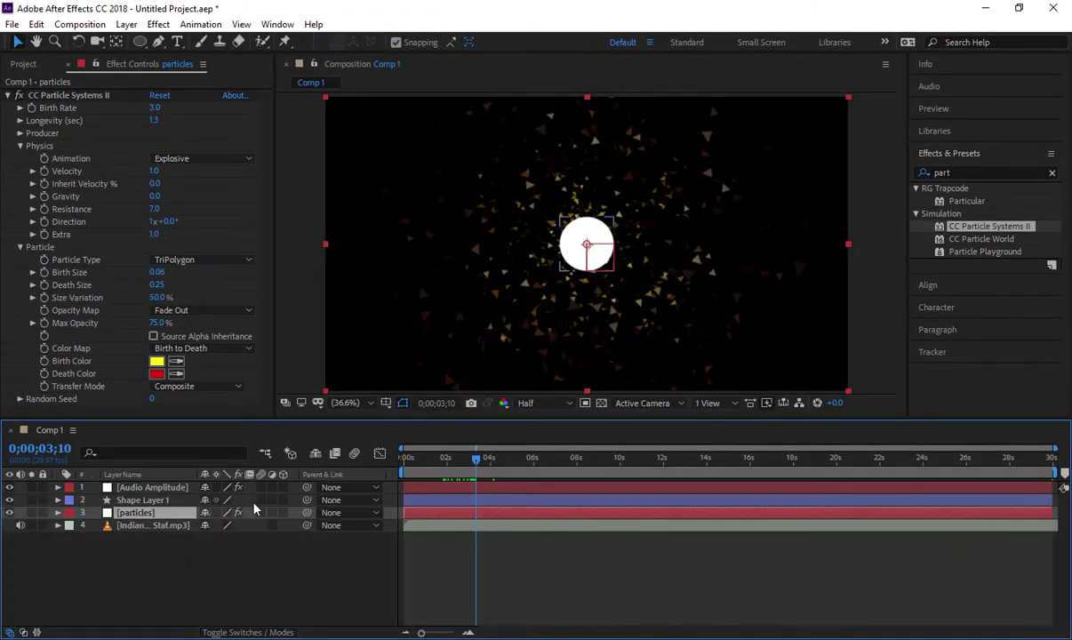
key(Home)
key(space)
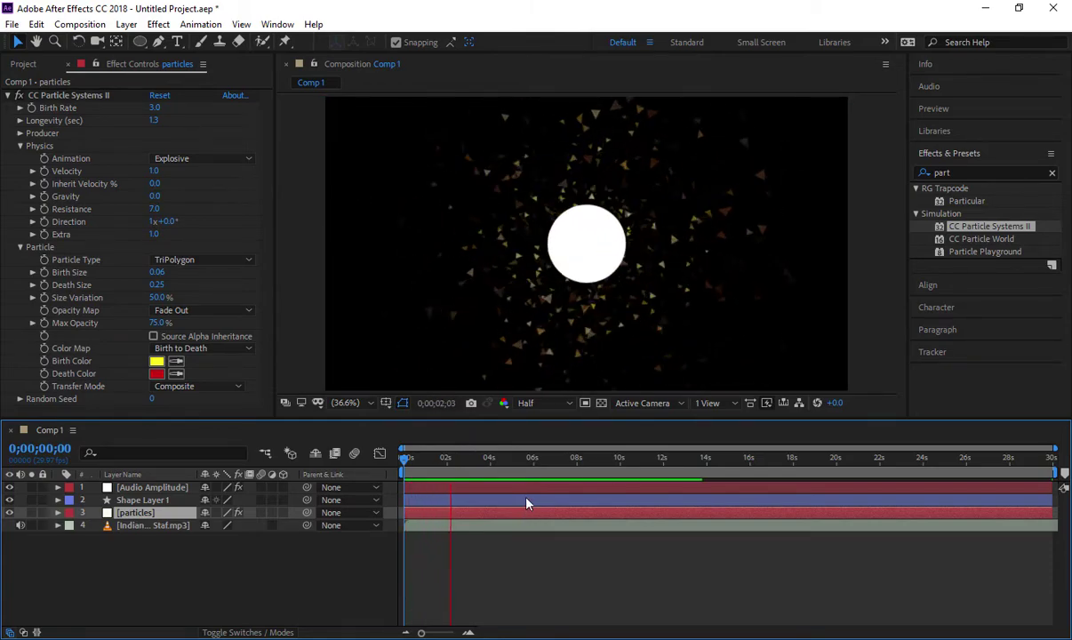
key(space)
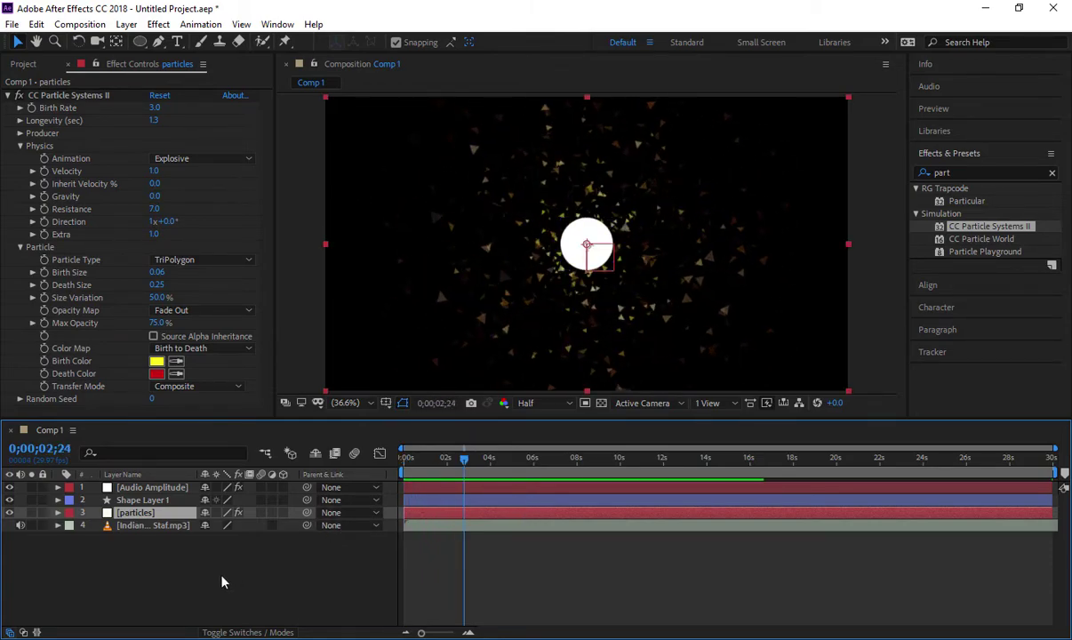
Step: Add a text layer reading 'logo' centred horizontally and vertically in the composition
right_click(222, 580)
mouse_move(320, 410)
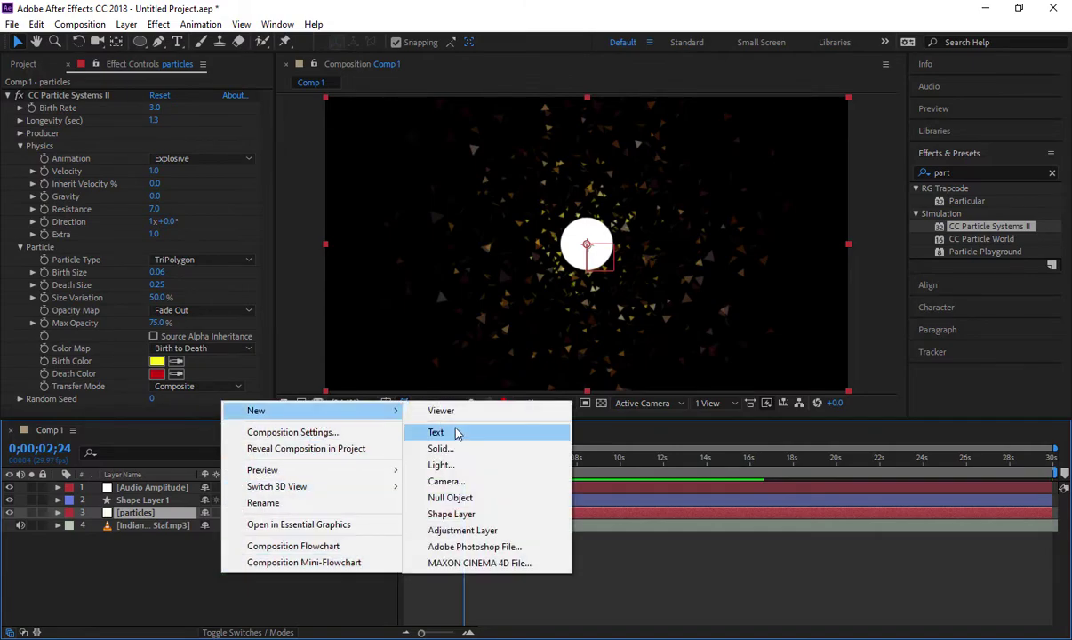
click(435, 430)
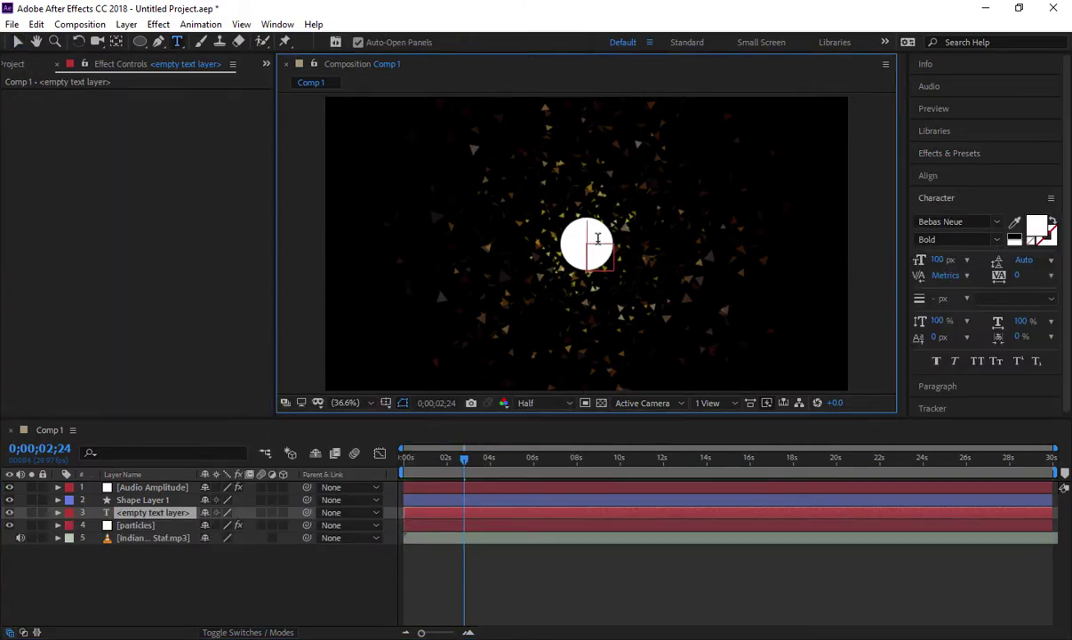
text(lo)
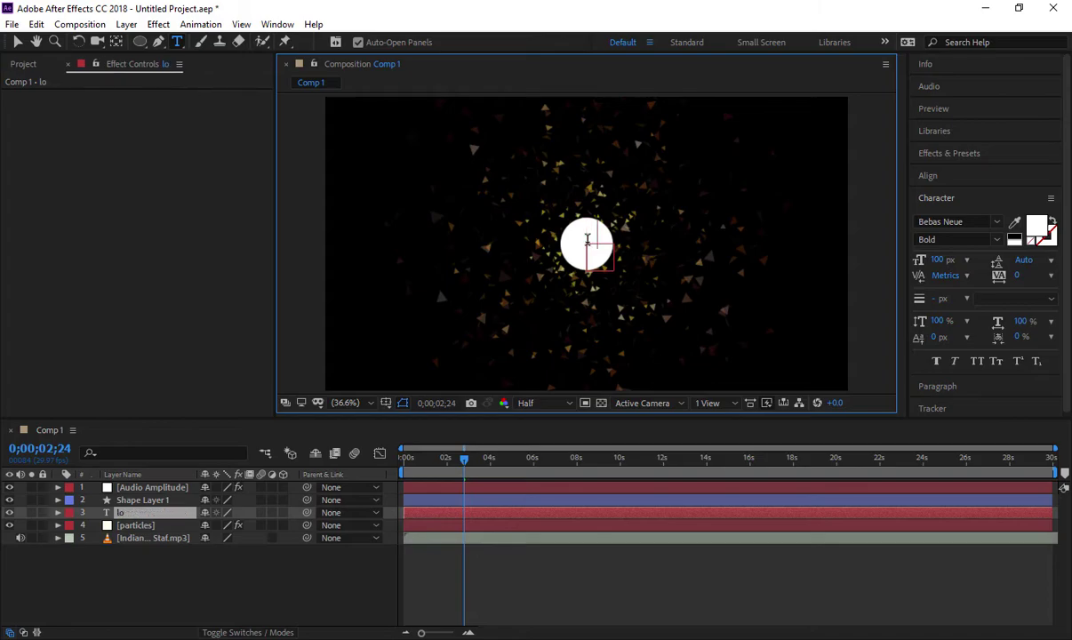
text(go)
click(927, 175)
click(947, 214)
click(1025, 214)
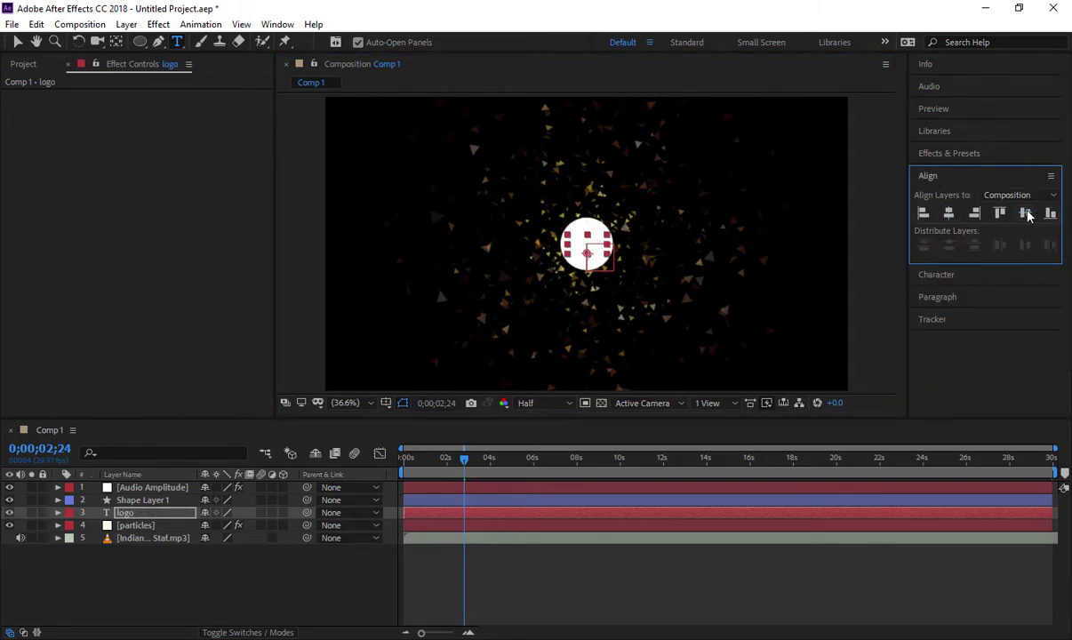
Step: Make the logo text black and place its layer above Shape Layer 1
click(954, 276)
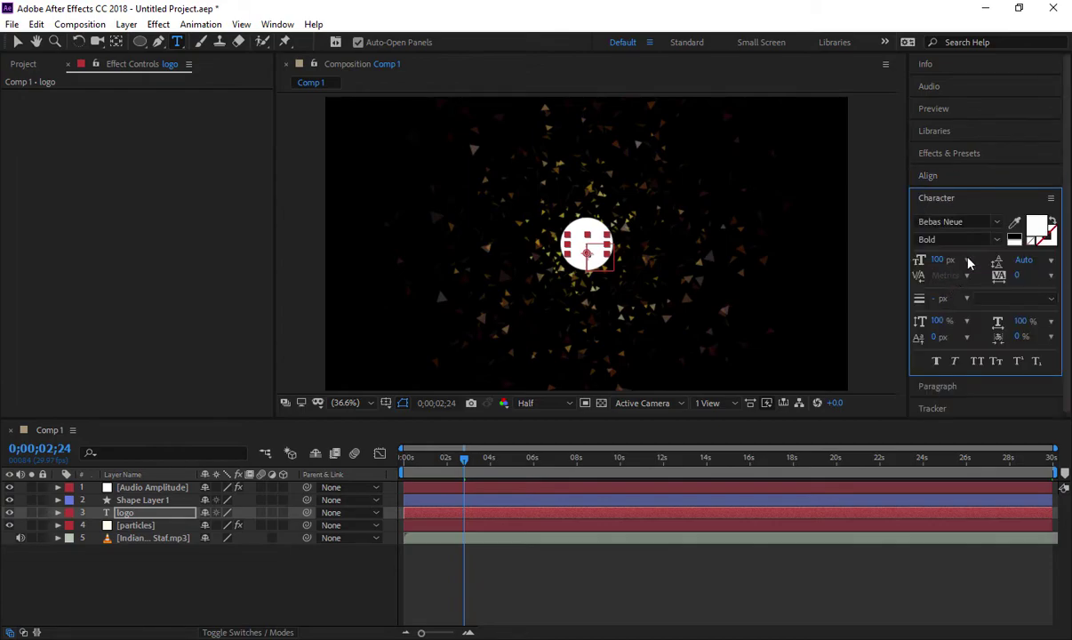
click(1015, 239)
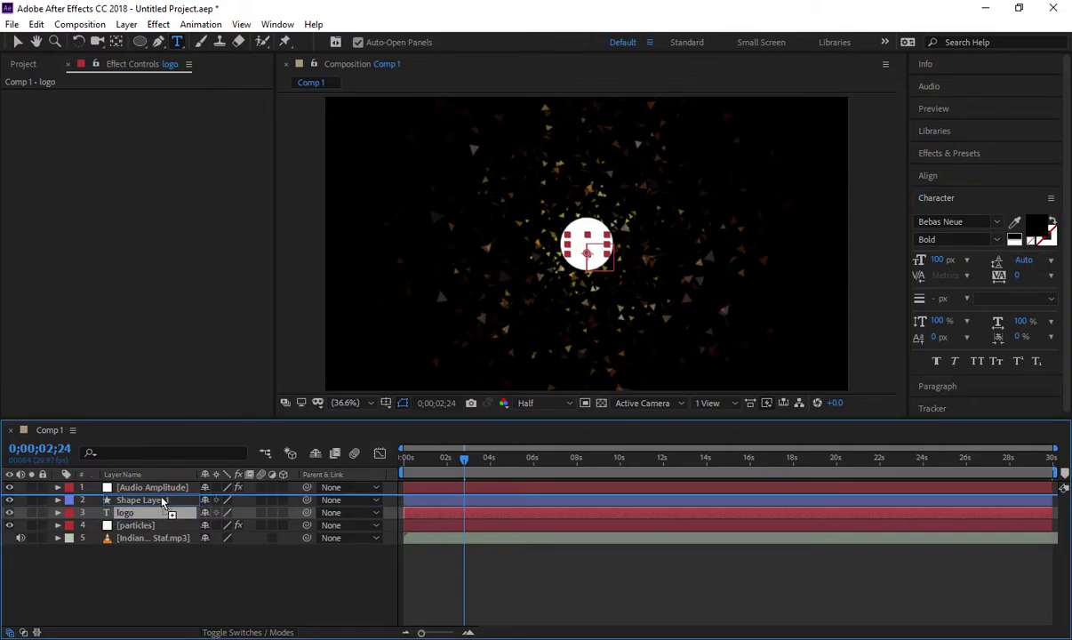
drag(160, 516, 160, 503)
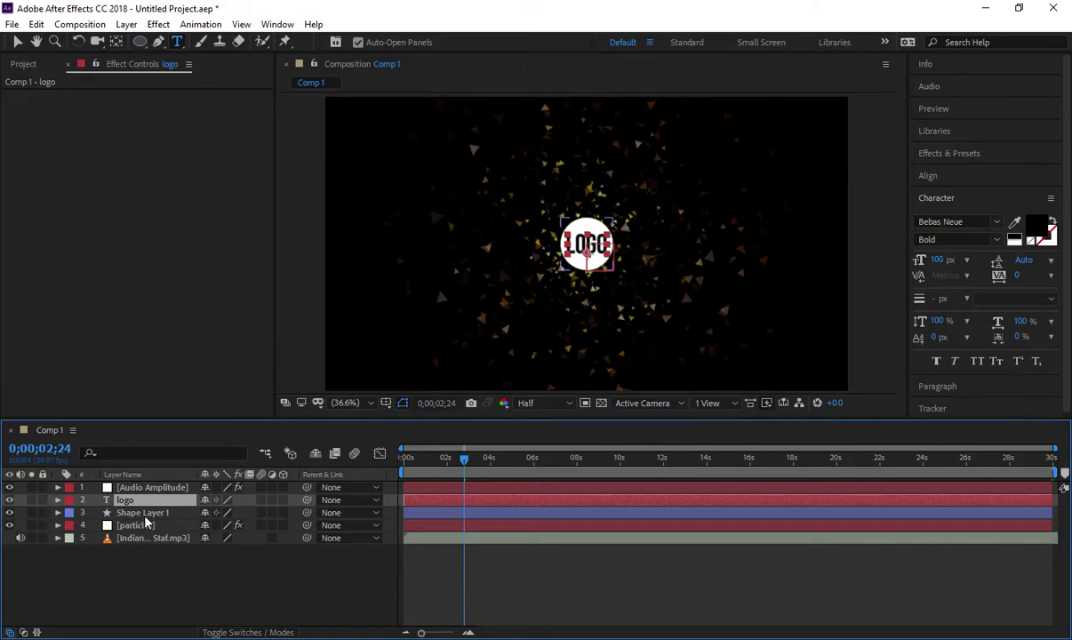
click(187, 583)
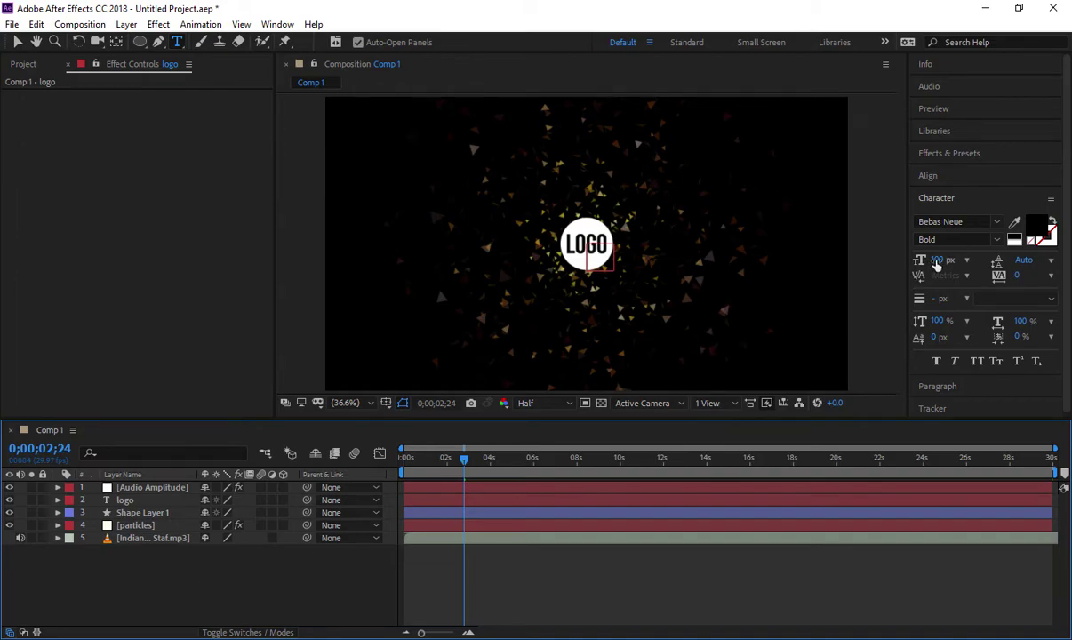
click(142, 500)
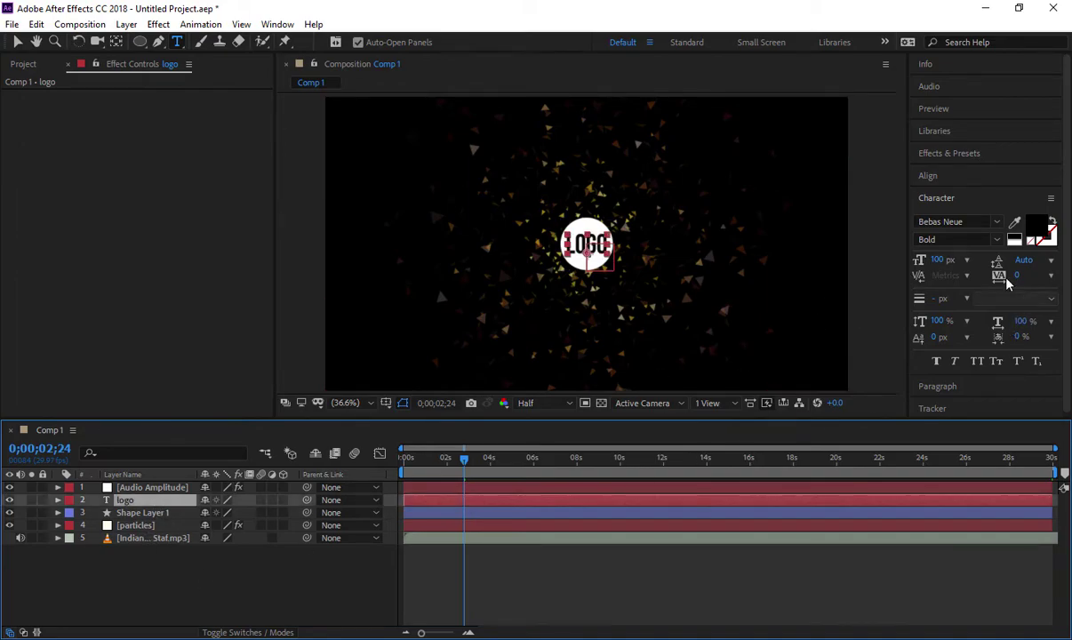
Step: Shrink the LOGO text to 86 px and parent its layer to Shape Layer 1
drag(939, 265, 923, 261)
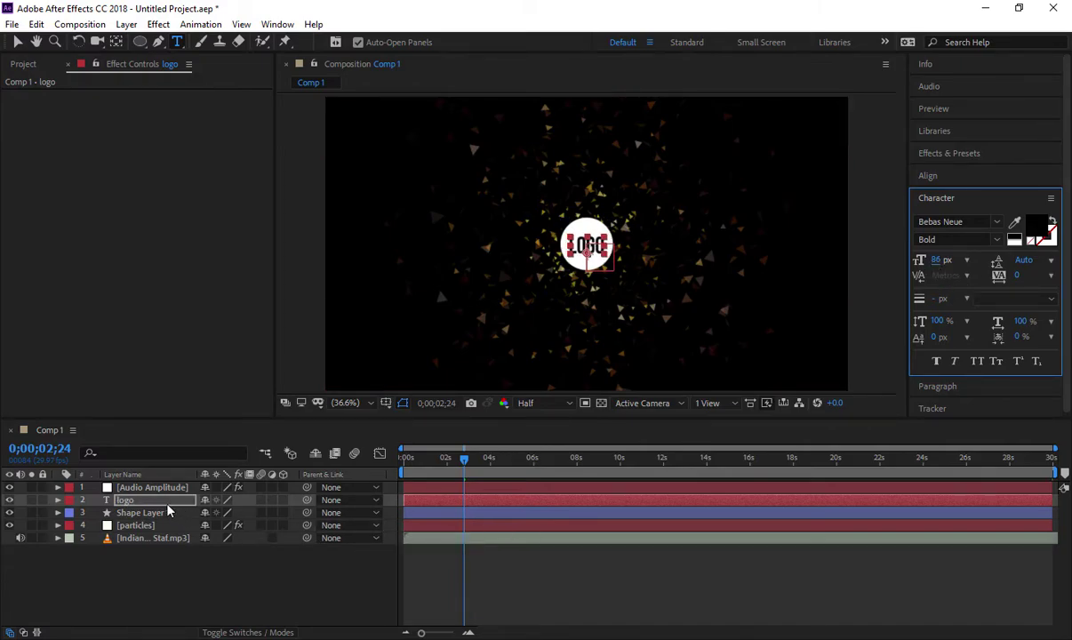
drag(306, 499, 146, 513)
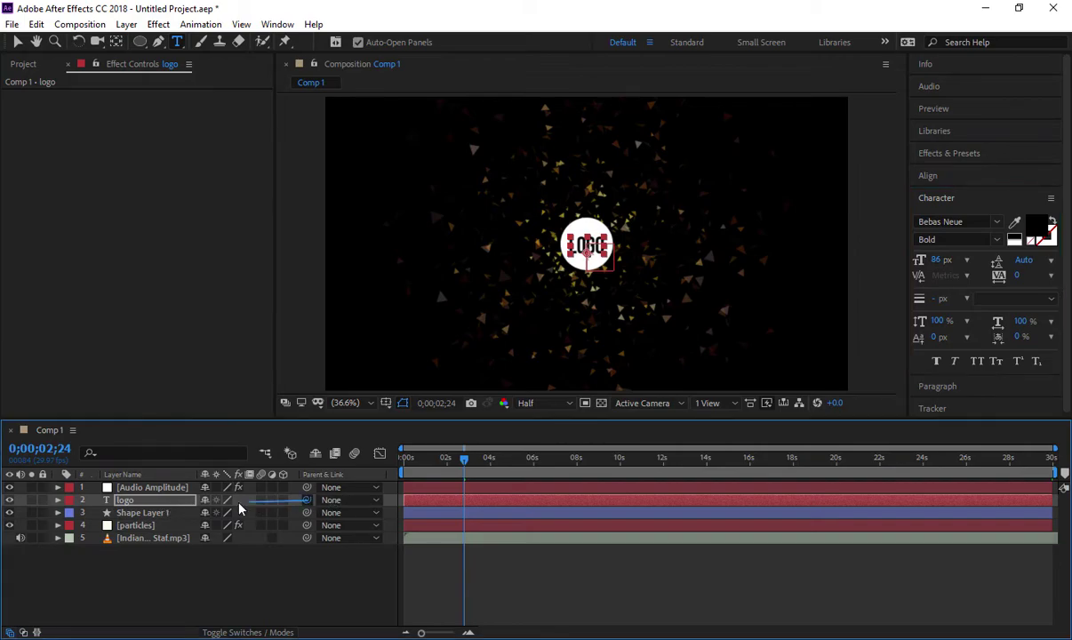
Step: Give Shape Layer 1's Rotation the expression time*30 and scrub to check the spin
click(152, 516)
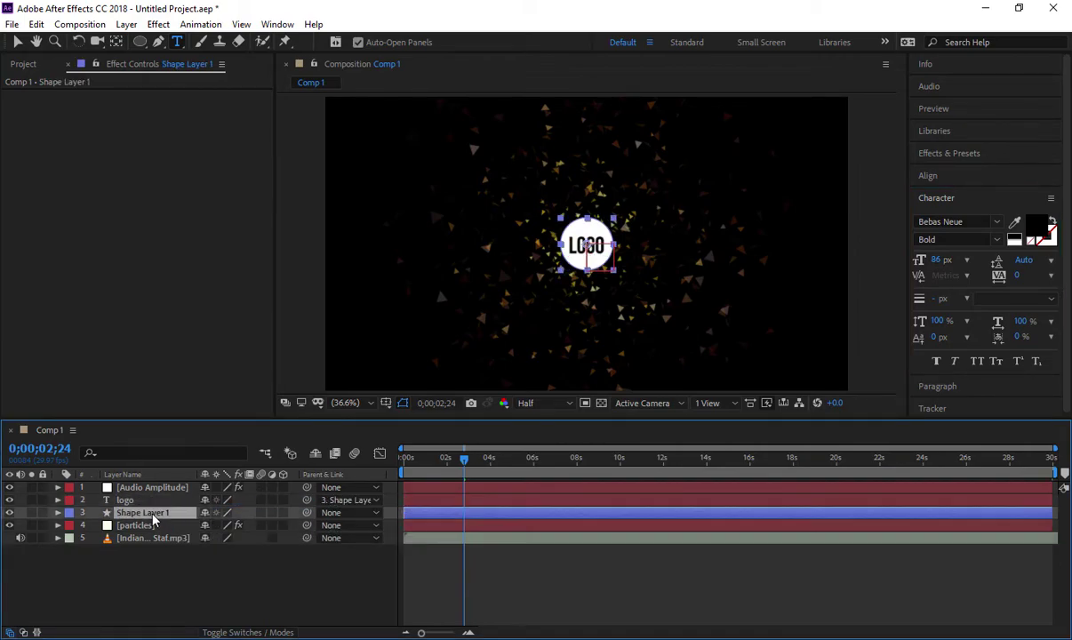
key(r)
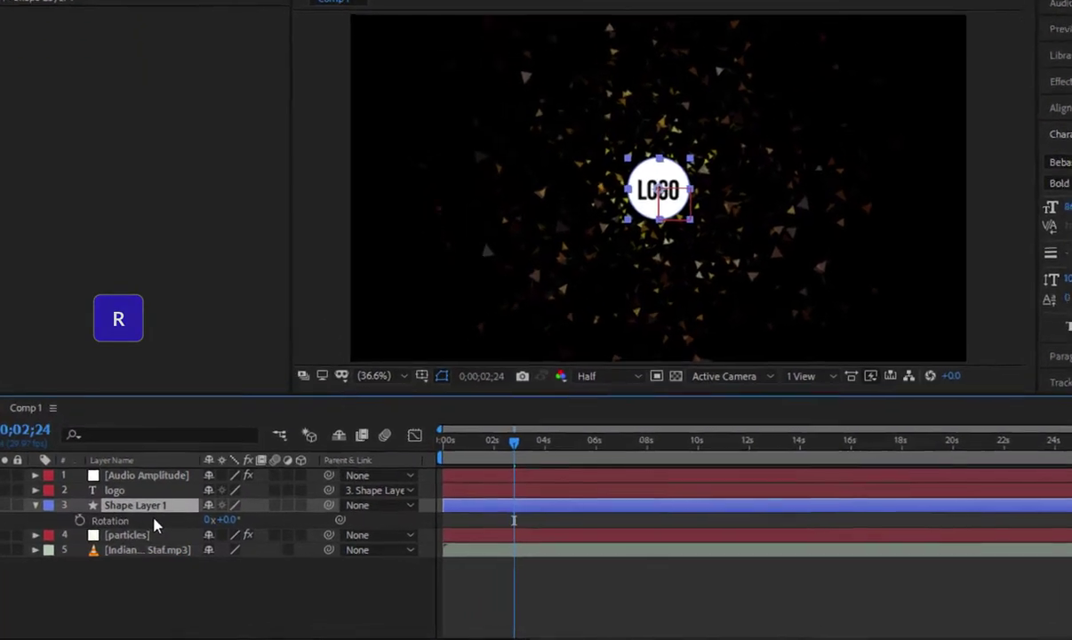
alt+click(69, 517)
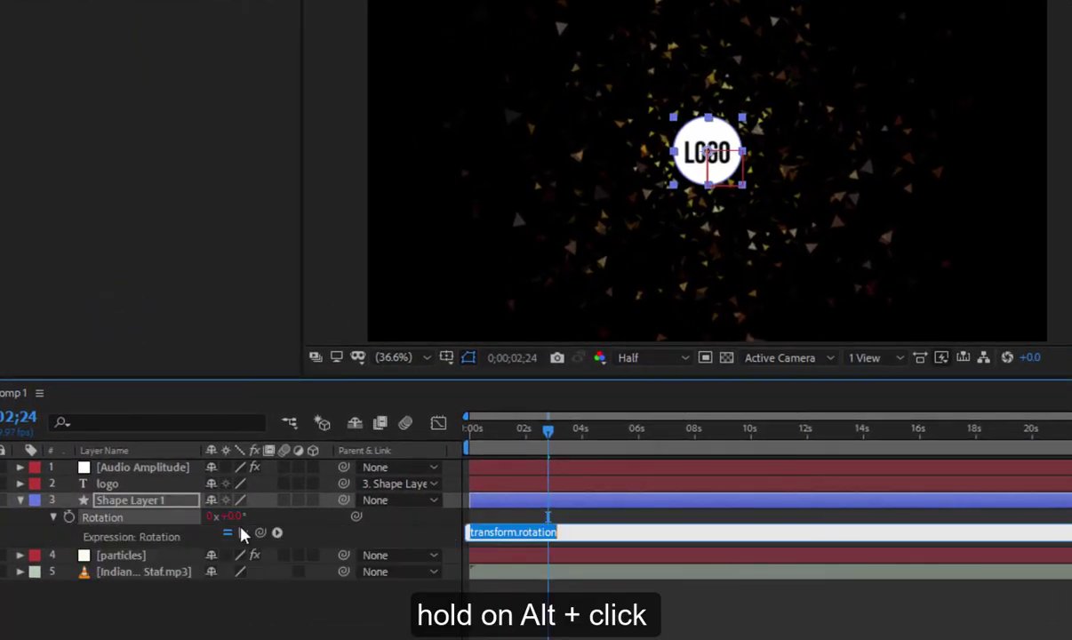
text(ti)
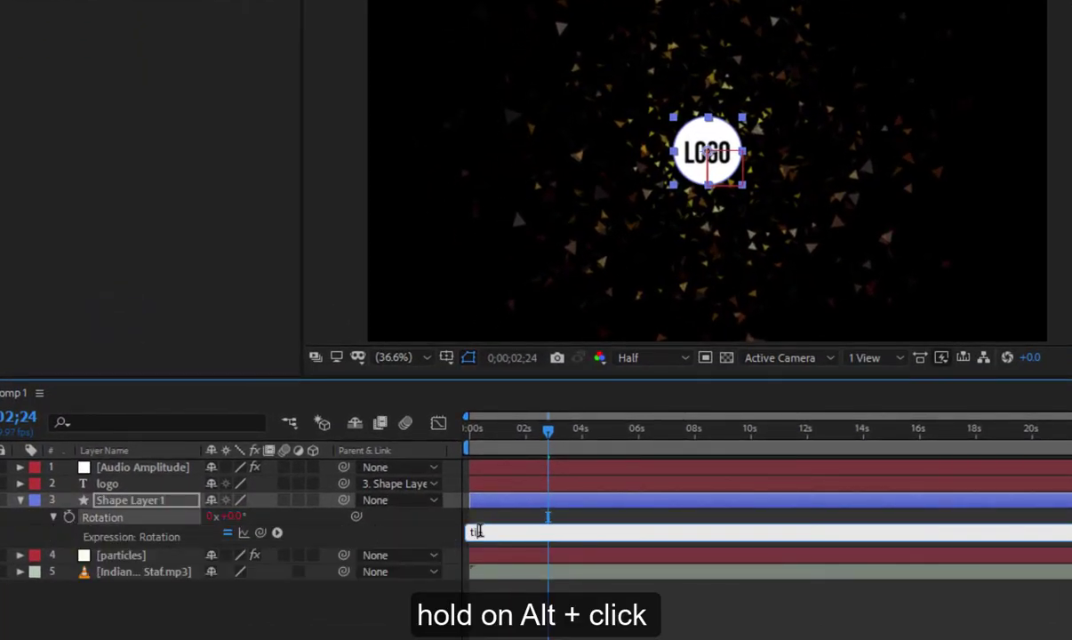
text(me*30)
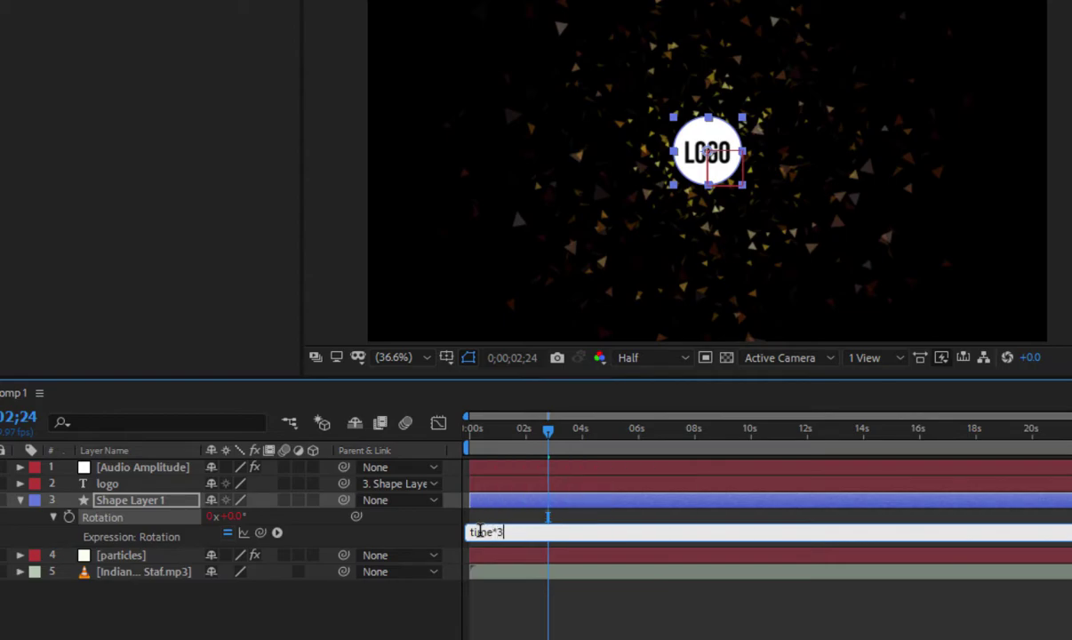
click(433, 536)
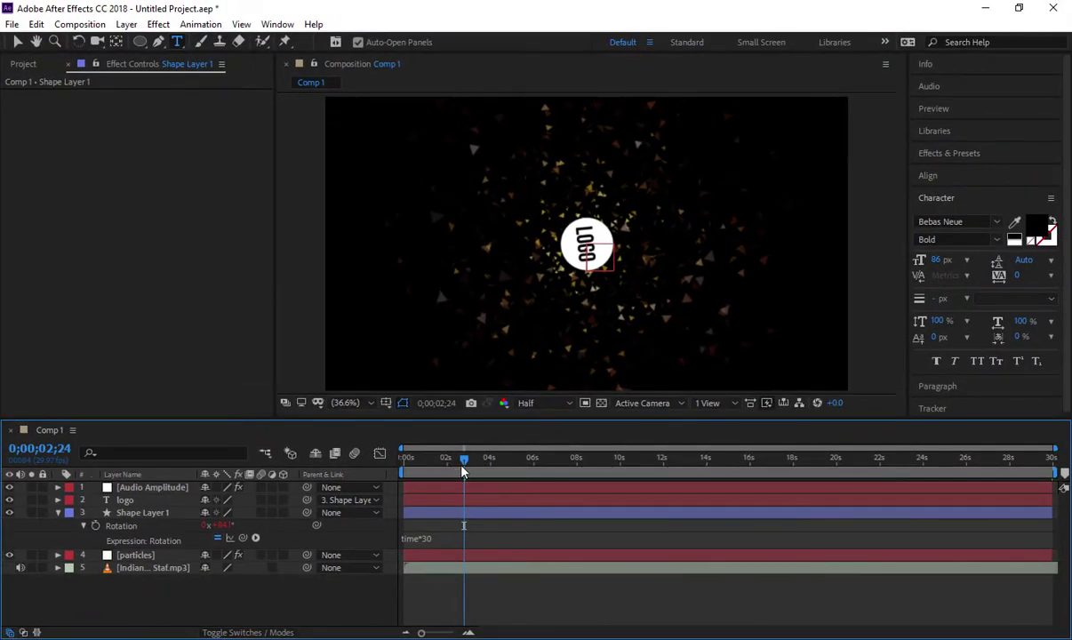
mouse_move(462, 471)
mouse_down()
mouse_move(442, 468)
mouse_move(450, 462)
mouse_up()
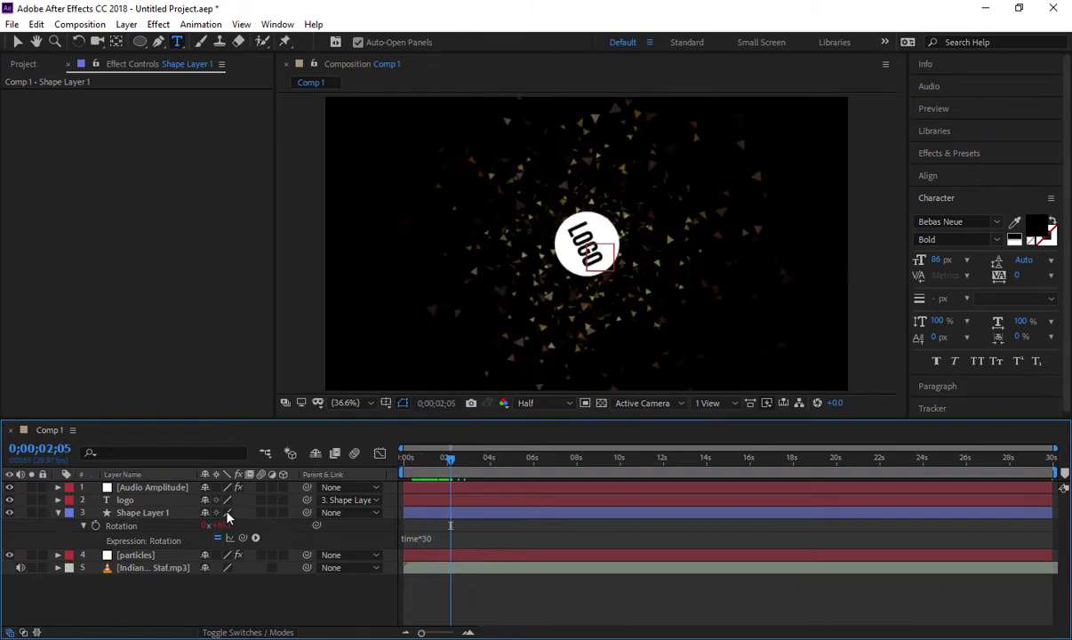
click(59, 515)
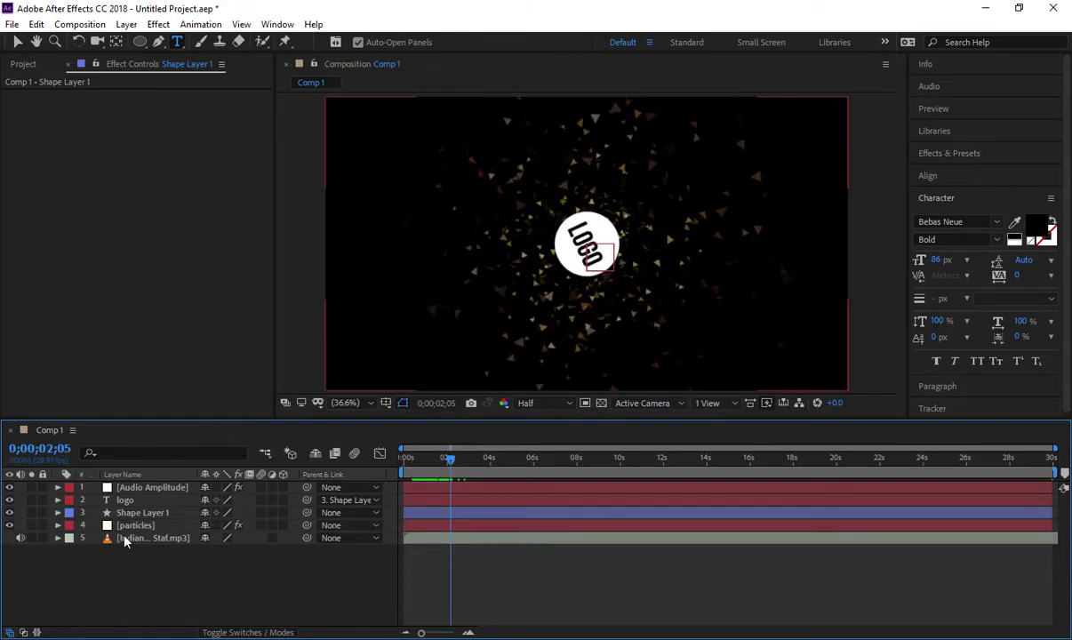
Step: Add a new shape layer and draw an ellipse centred on the logo
right_click(189, 567)
mouse_move(303, 408)
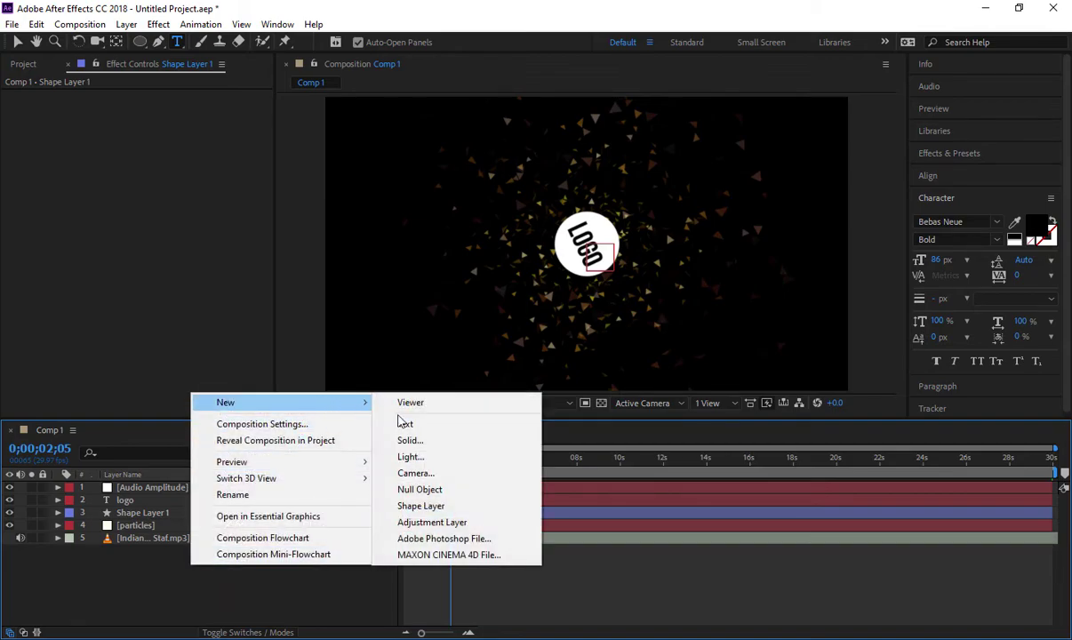
click(421, 506)
key(q)
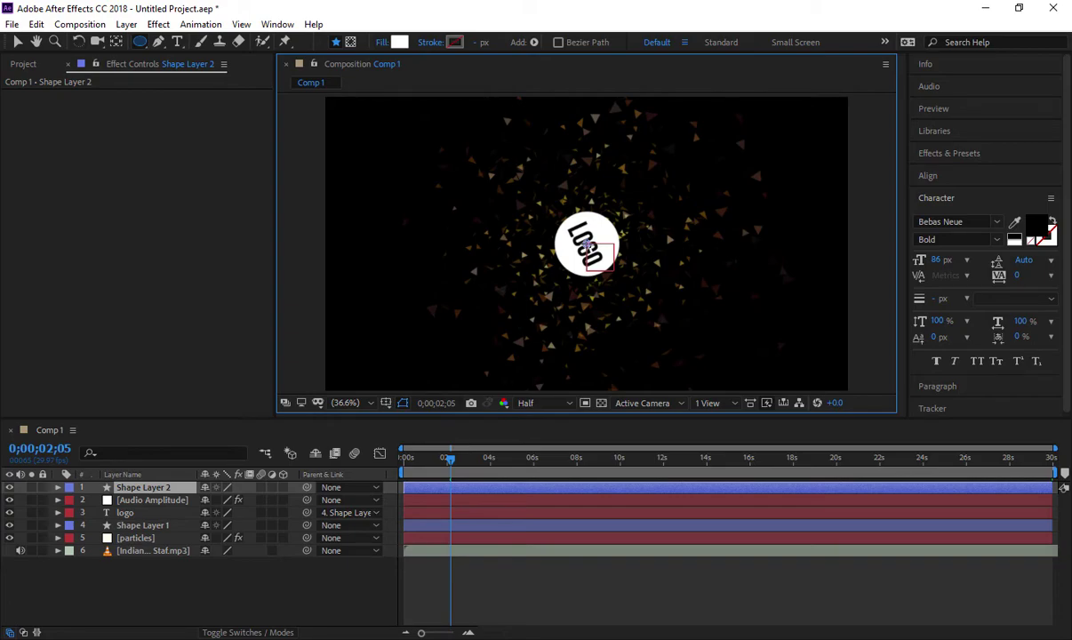
drag(587, 244, 629, 285)
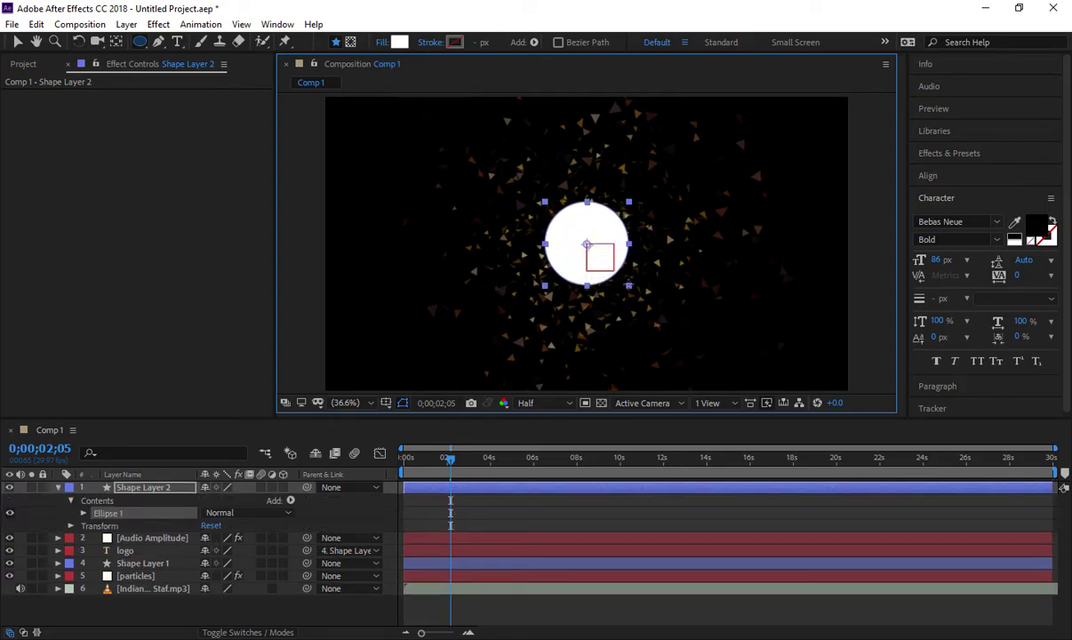
Step: Set the new circle's fill to None and its stroke width to 15 px
click(379, 42)
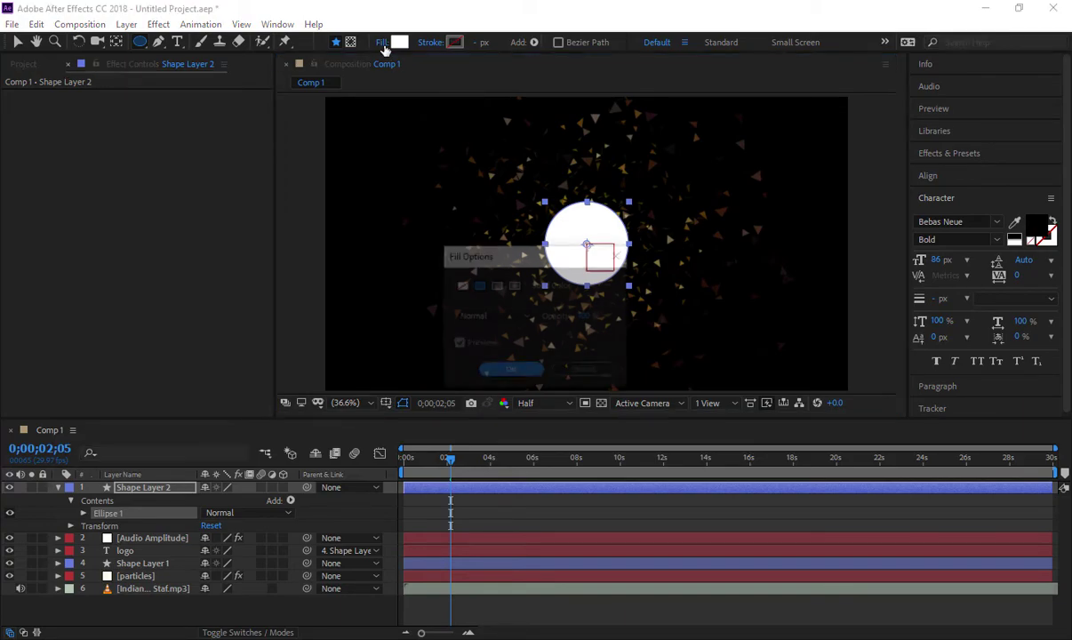
click(460, 285)
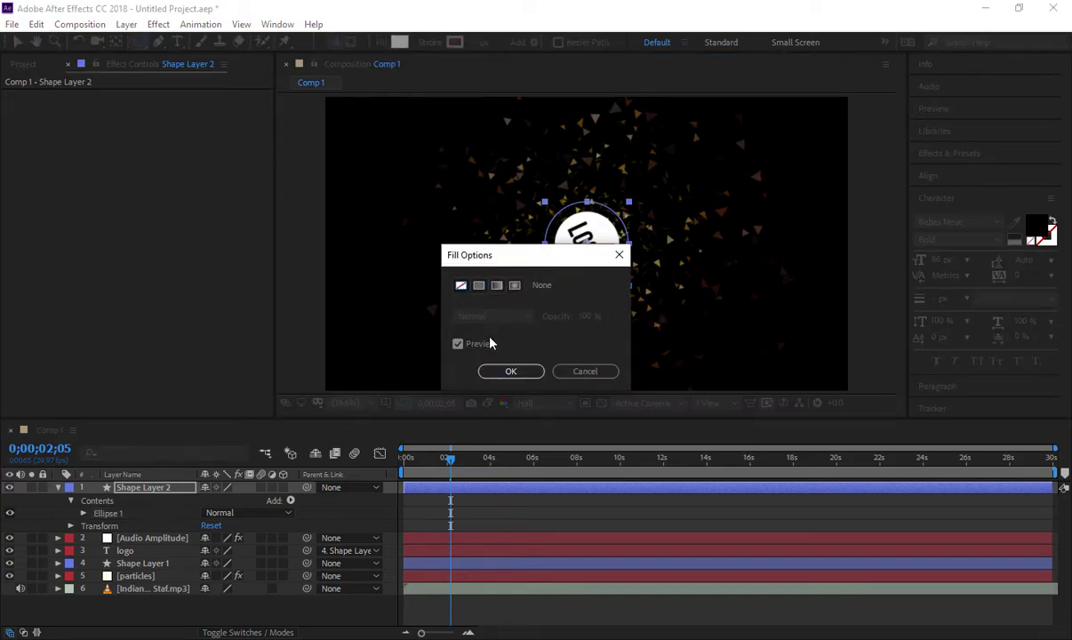
click(511, 371)
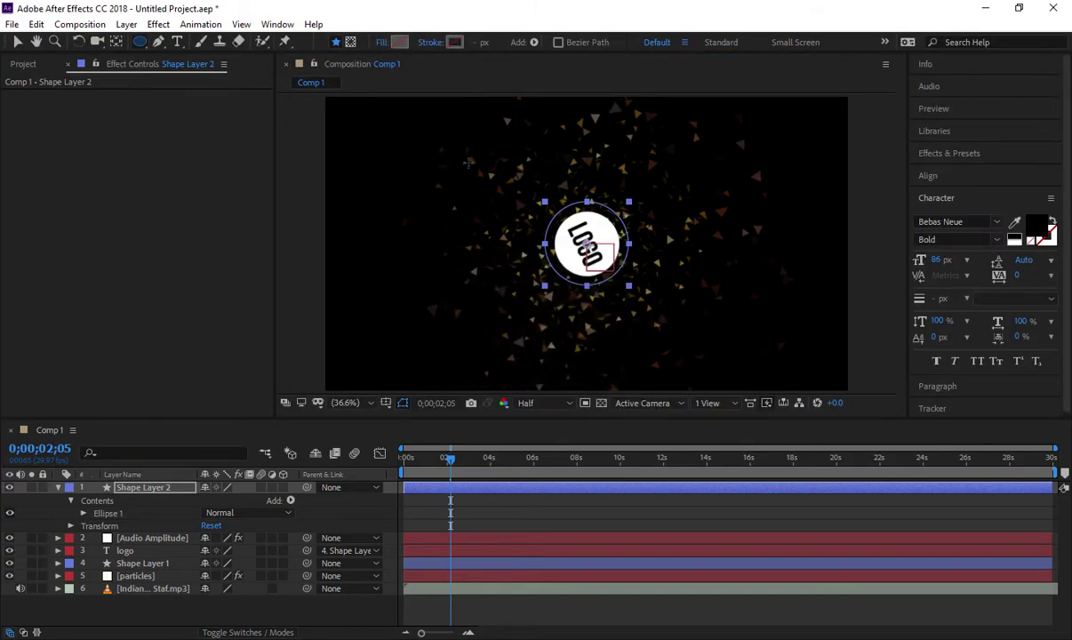
drag(480, 43, 479, 48)
click(478, 44)
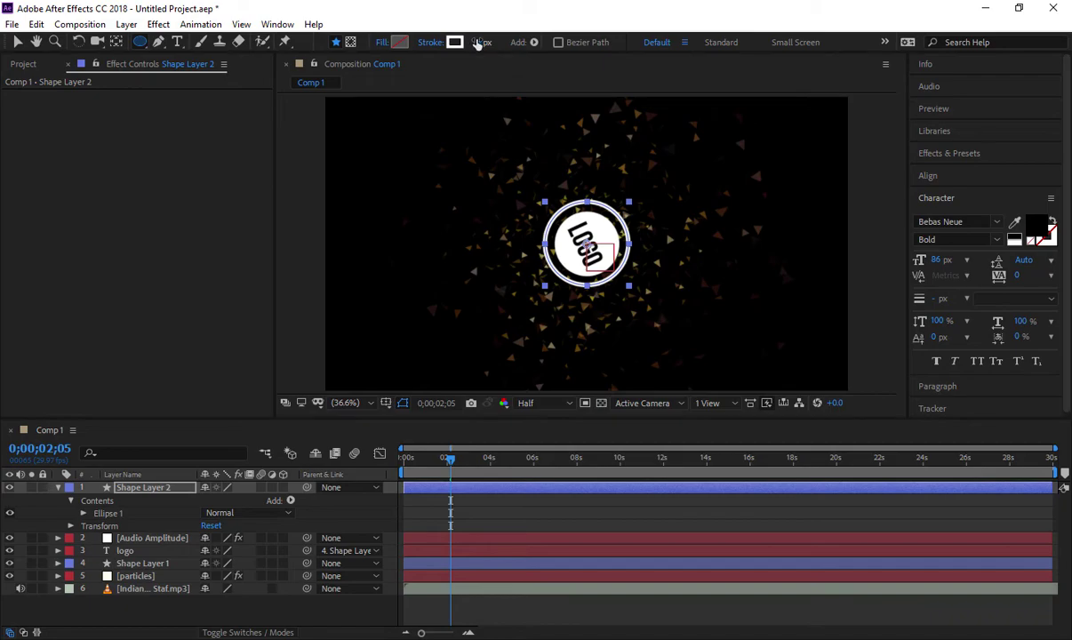
click(478, 42)
key(Return)
Step: Change the ring's stroke colour to blue #2833BB
click(456, 43)
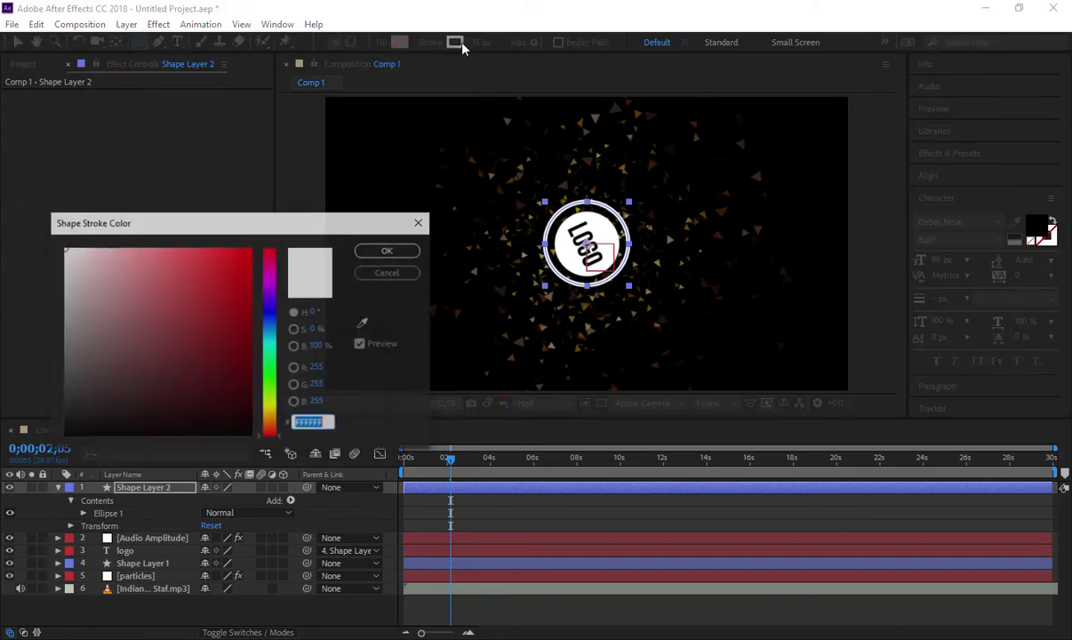
click(270, 312)
click(211, 295)
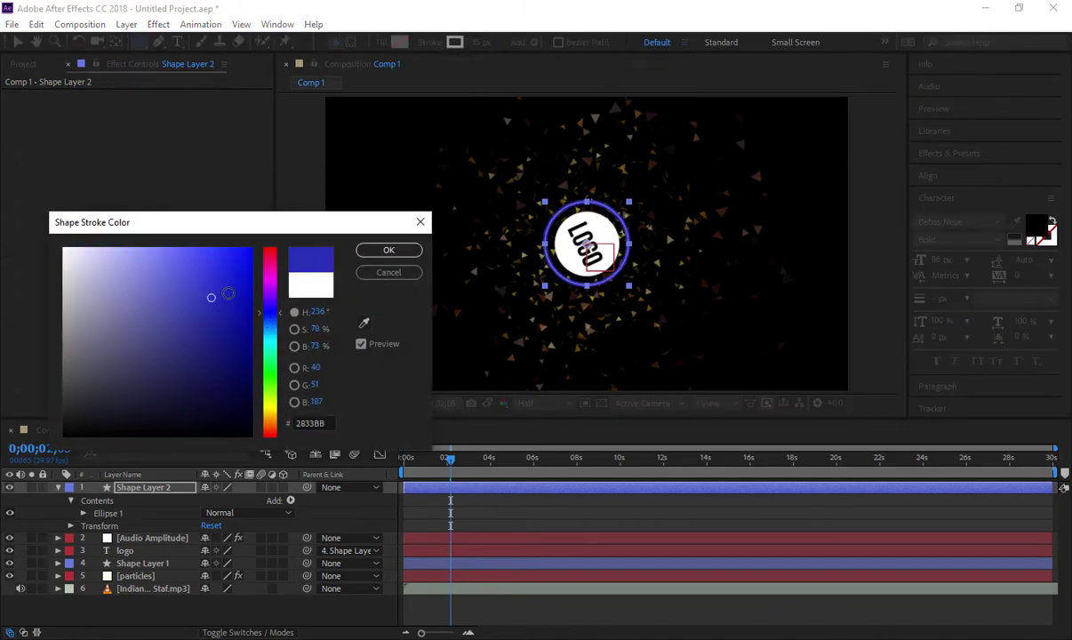
click(384, 252)
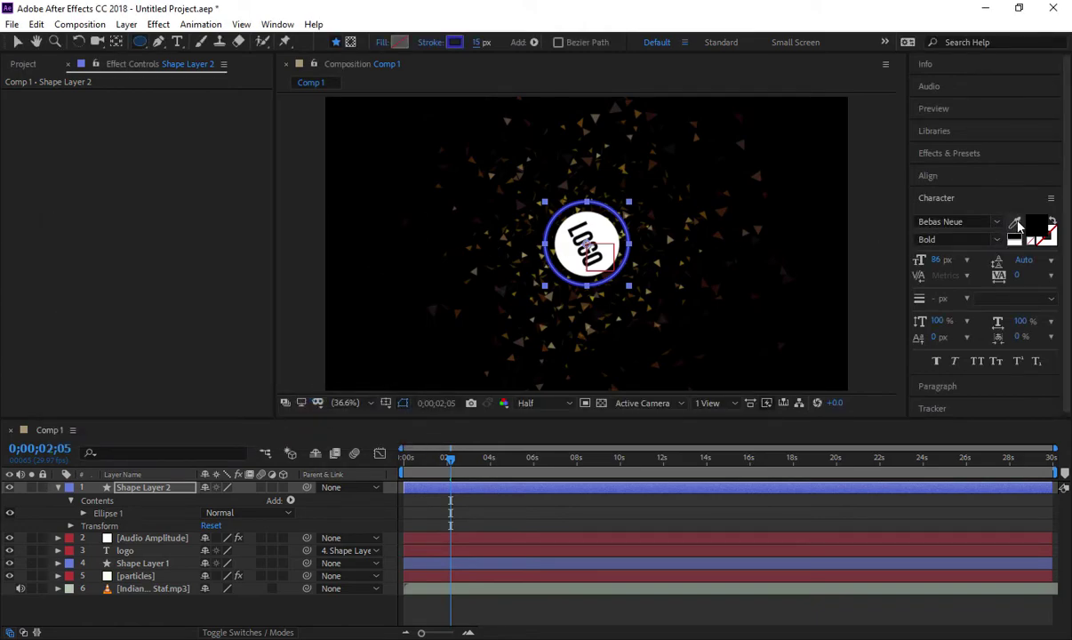
click(929, 176)
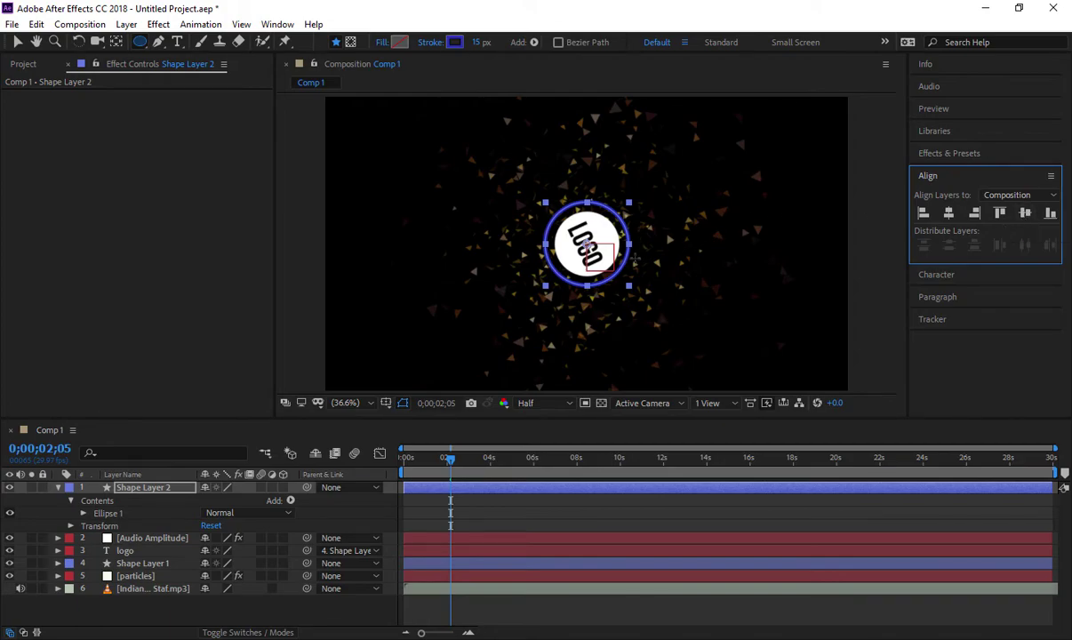
Step: Move Shape Layer 2 beneath Audio Amplitude, collapse it, and pick-whip it to Shape Layer 1
click(312, 609)
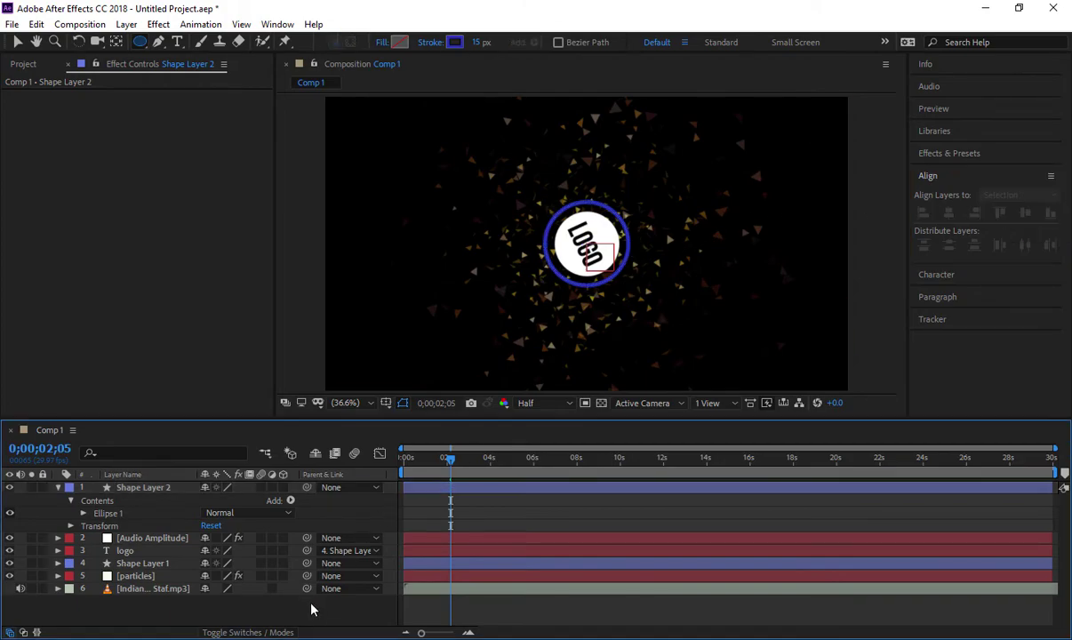
drag(447, 465, 502, 465)
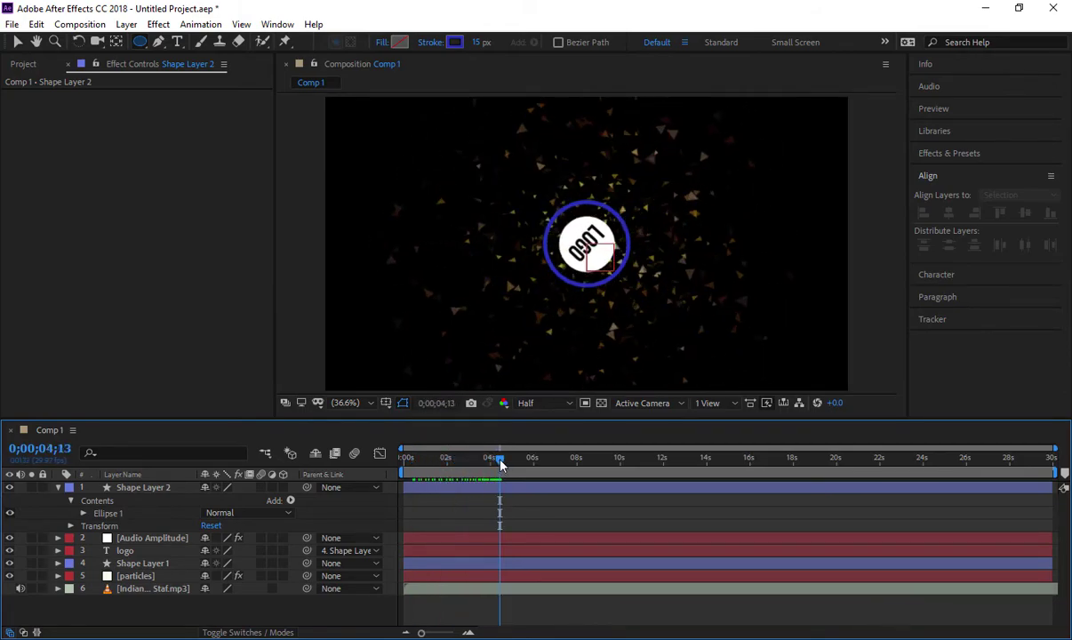
click(164, 528)
click(146, 489)
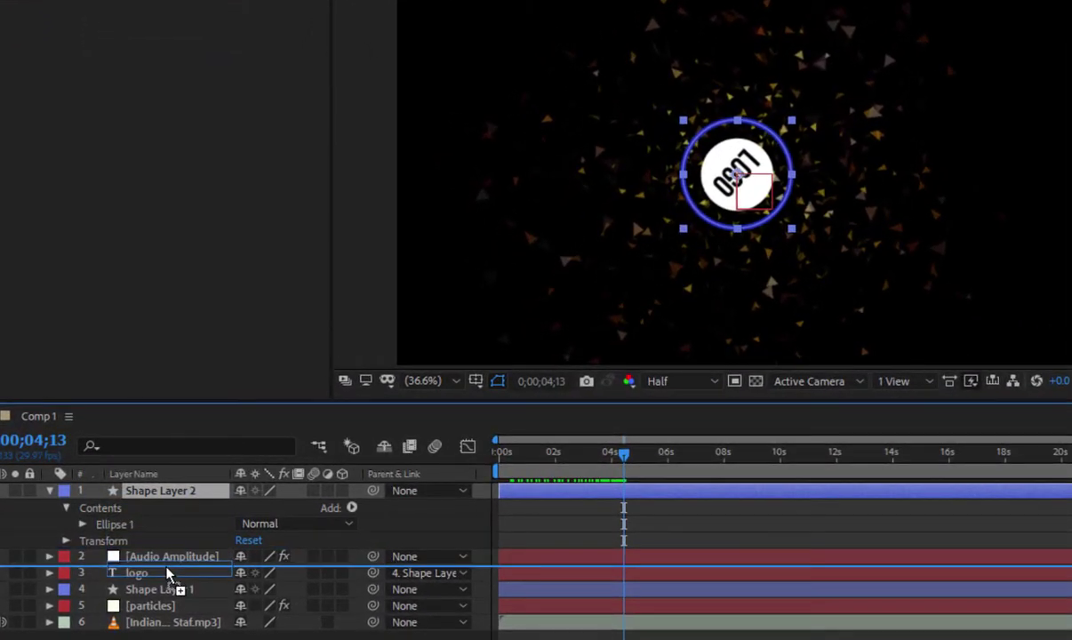
drag(147, 492, 150, 546)
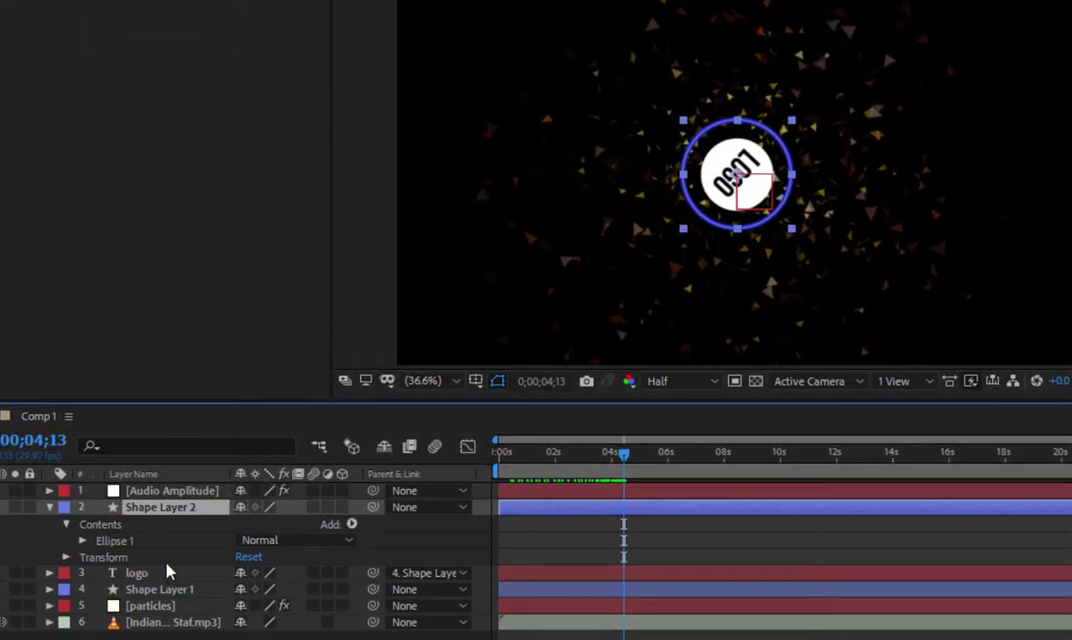
click(49, 508)
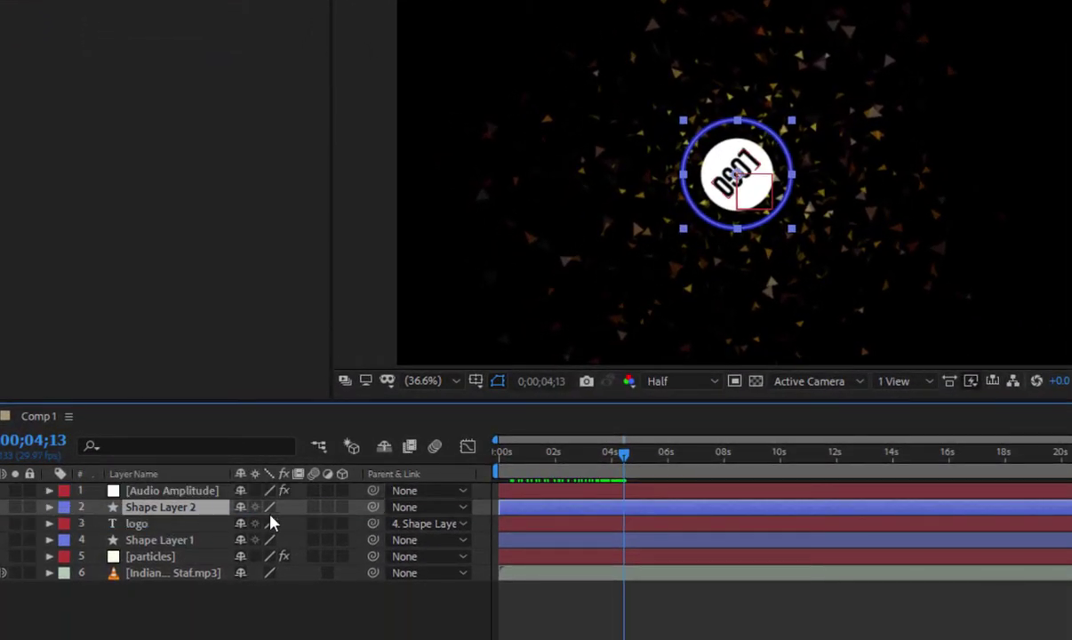
drag(372, 506, 164, 544)
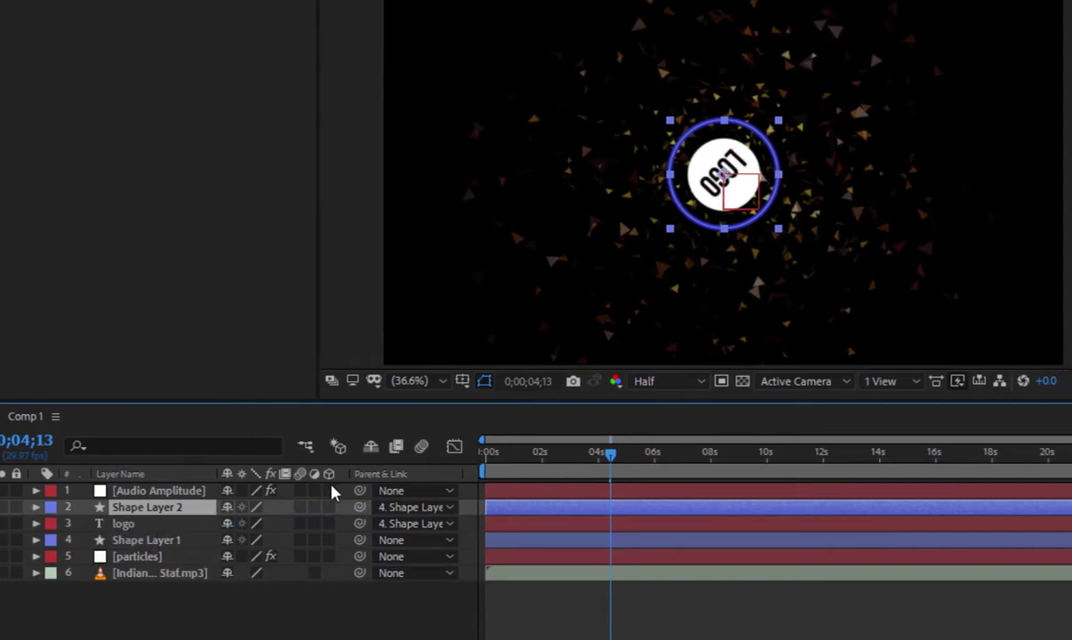
Step: Search 'fin', apply Find Edges to the particles layer and enable Invert
click(924, 54)
click(911, 80)
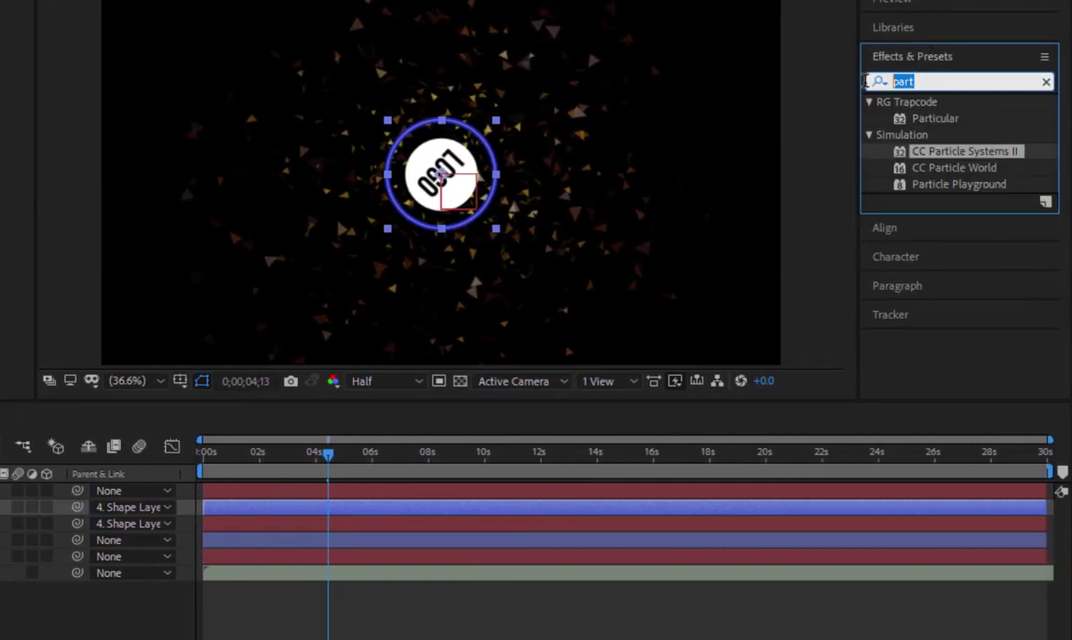
key(BackSpace)
text(fi)
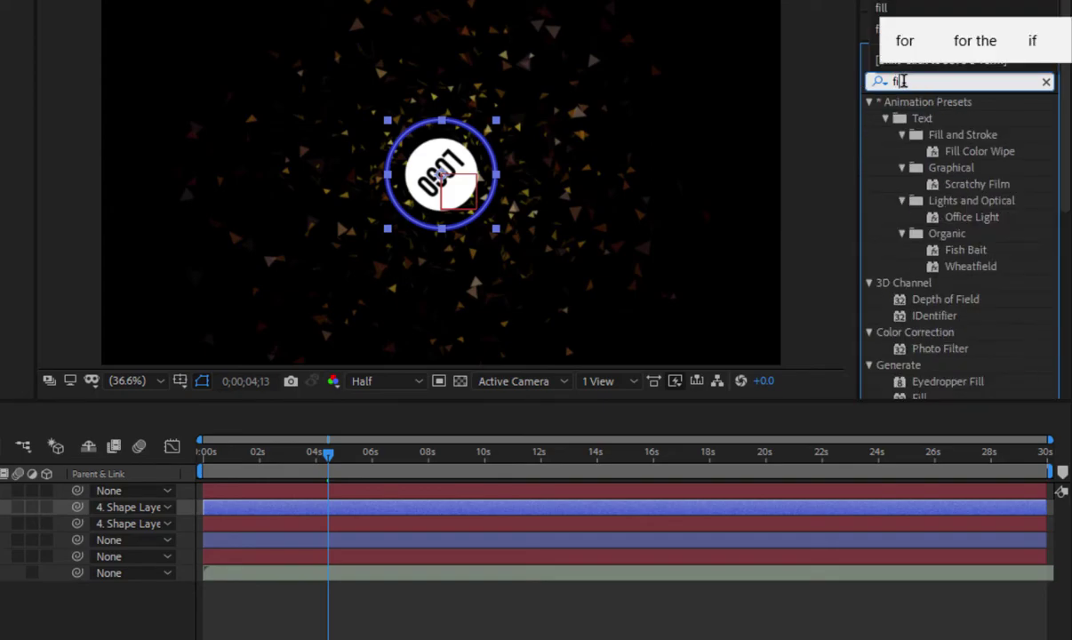
text(n)
drag(942, 169, 198, 559)
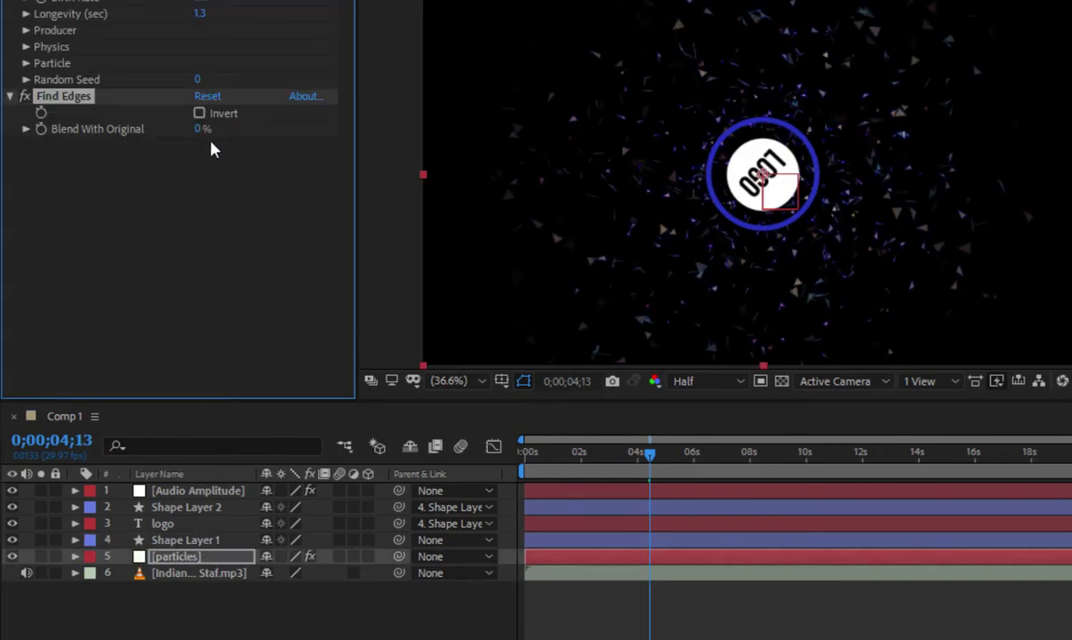
click(200, 113)
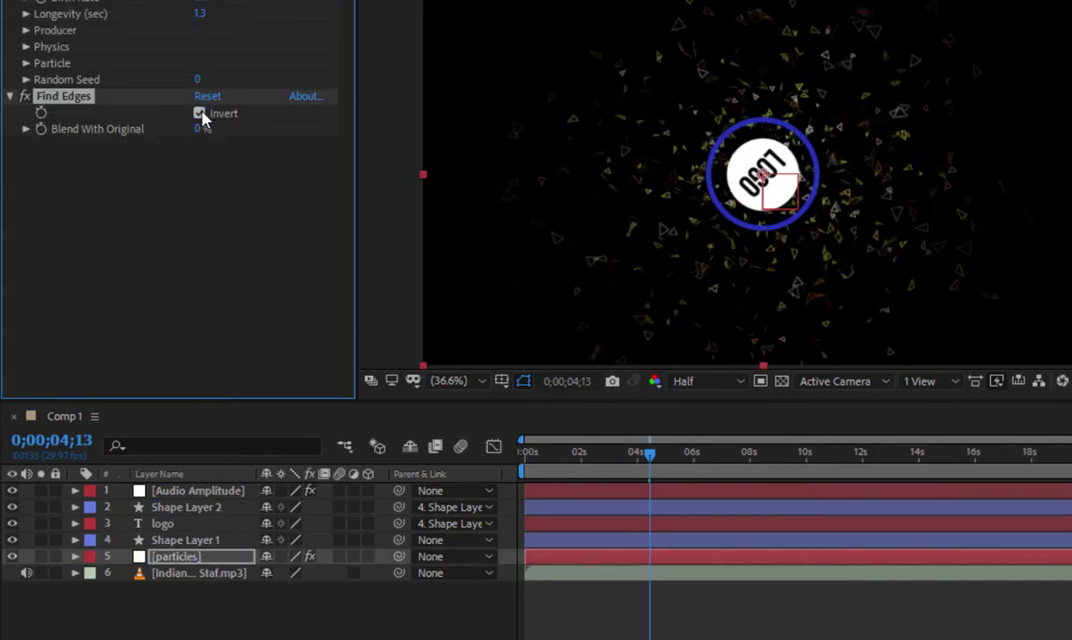
mouse_move(651, 458)
mouse_down()
mouse_move(656, 465)
mouse_move(524, 456)
mouse_up()
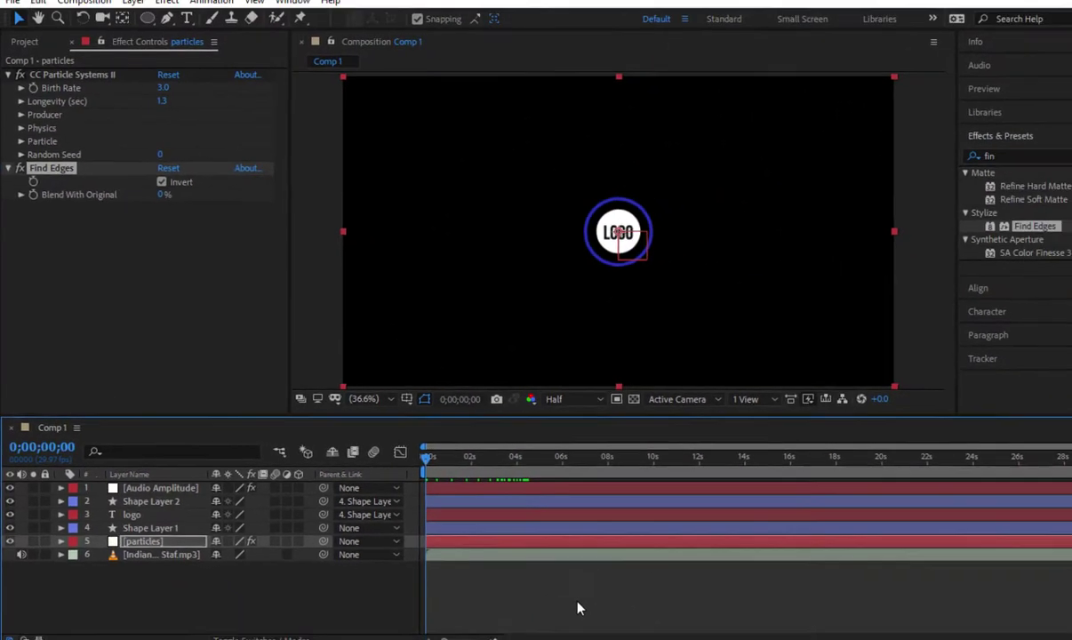
key(space)
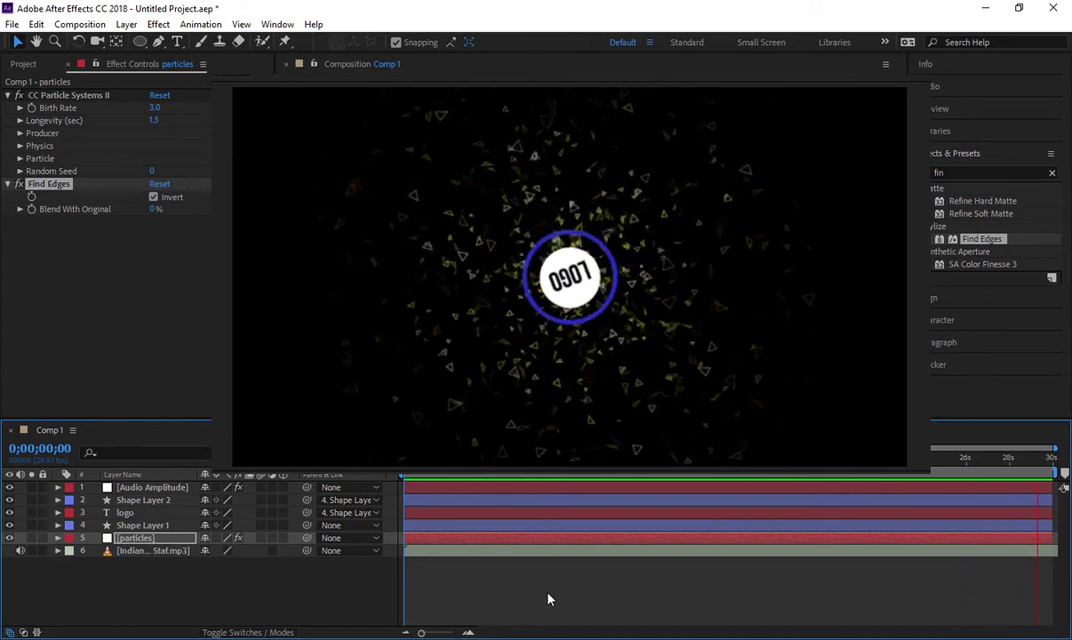
key(space)
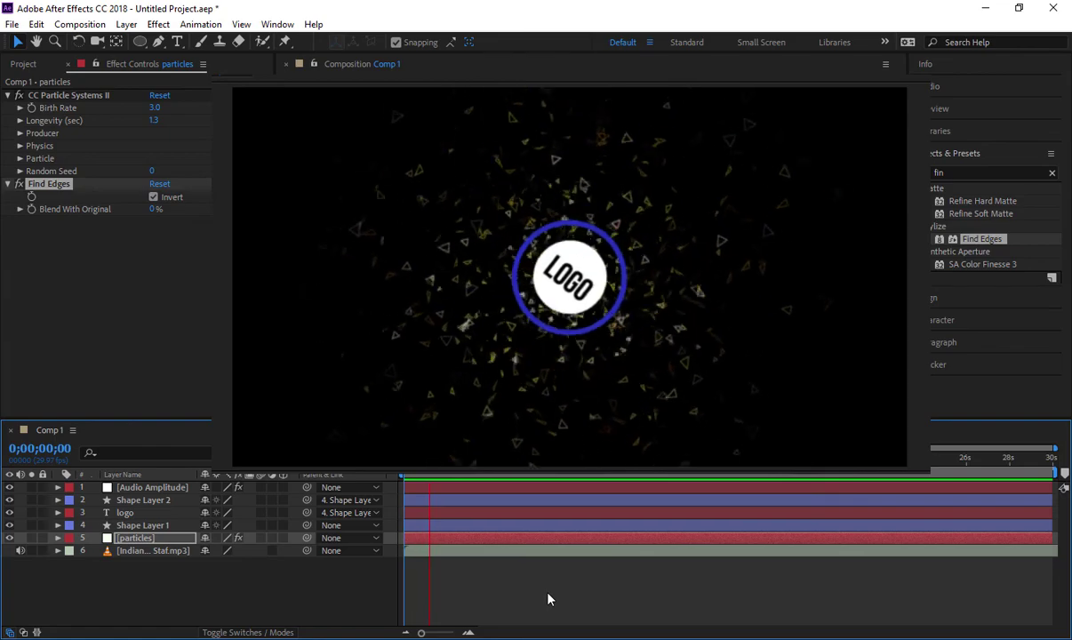